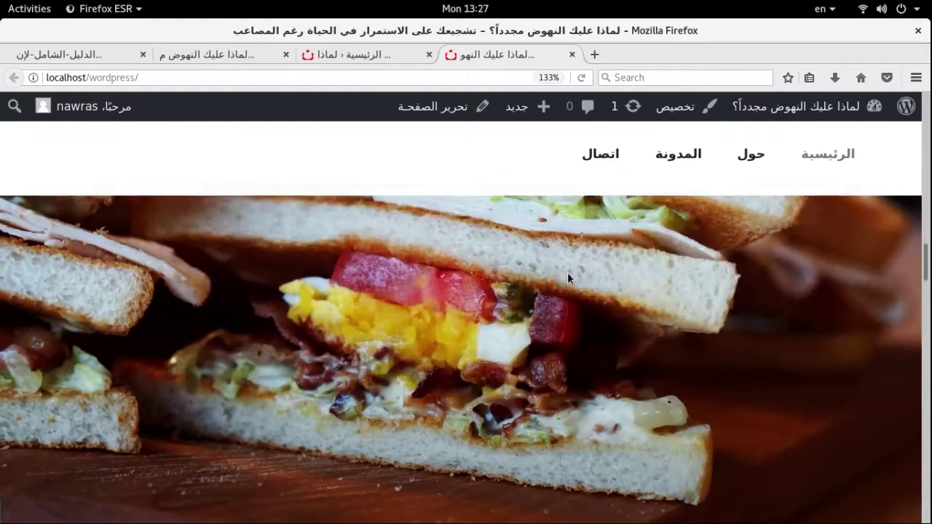
Look through the site's home page, examining each section's image and text from the header to the footer
scroll(568, 278, down, 5)
scroll(569, 278, up, 5)
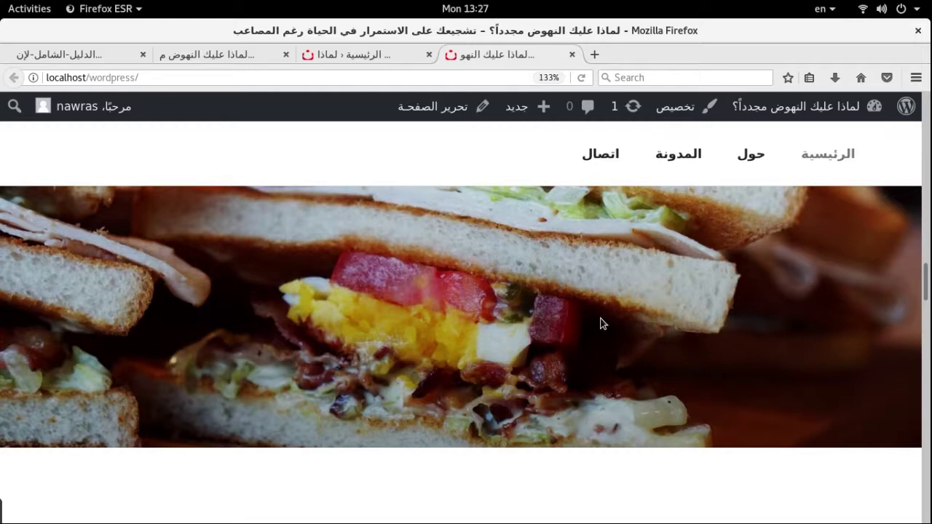
scroll(601, 320, down, 4)
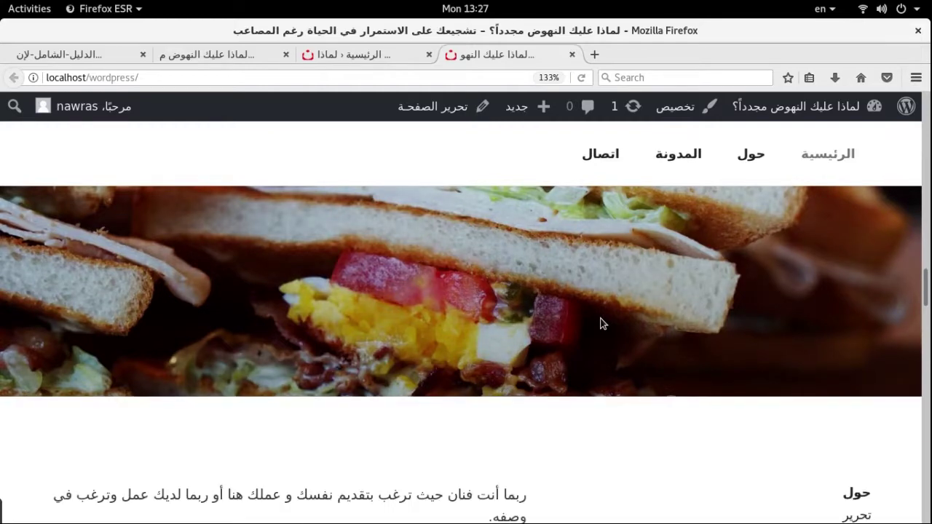
scroll(599, 317, up, 1)
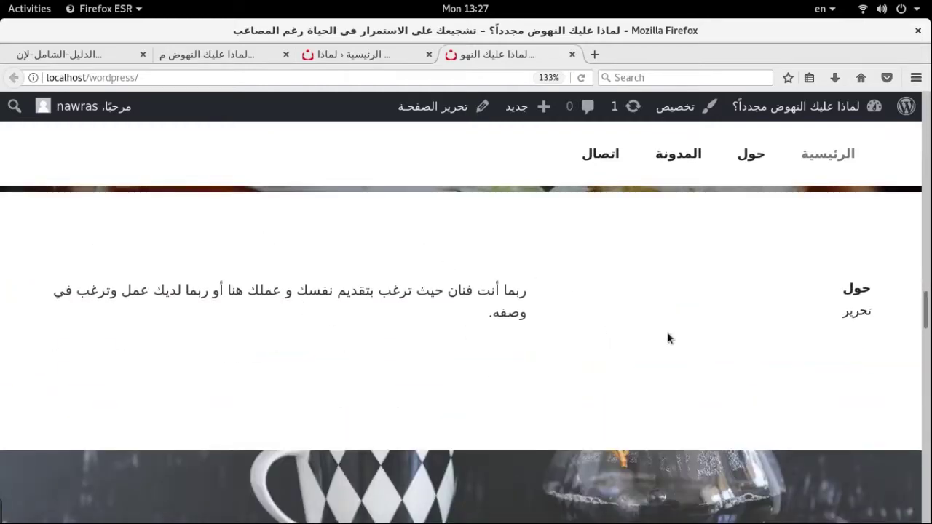
scroll(466, 285, down, 6)
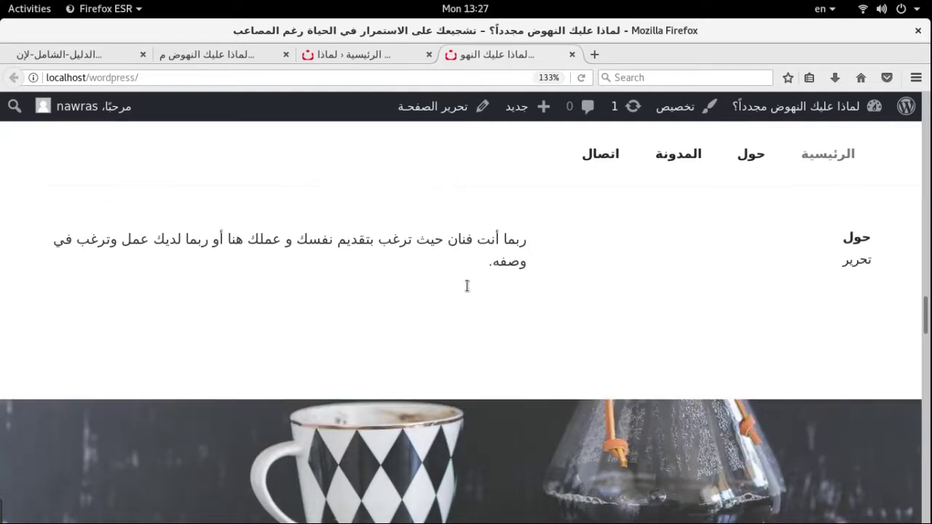
scroll(467, 286, down, 5)
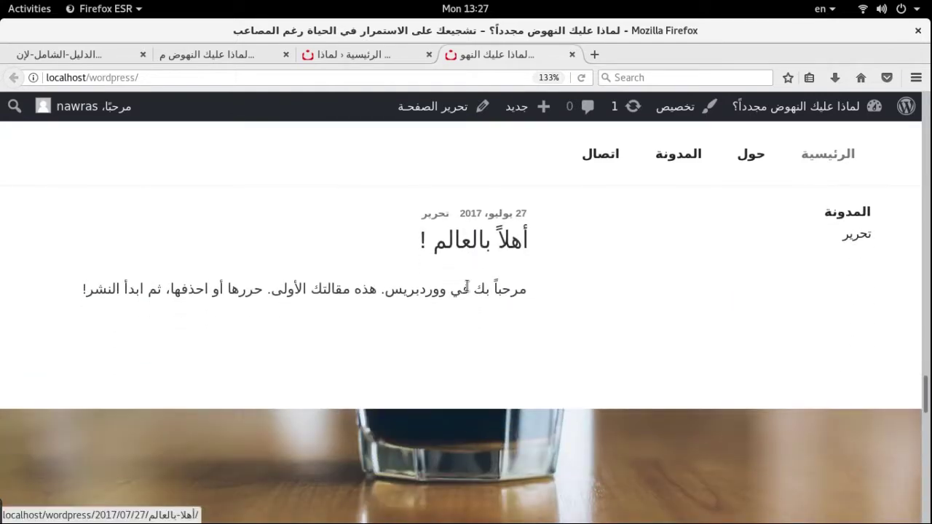
scroll(467, 290, up, 10)
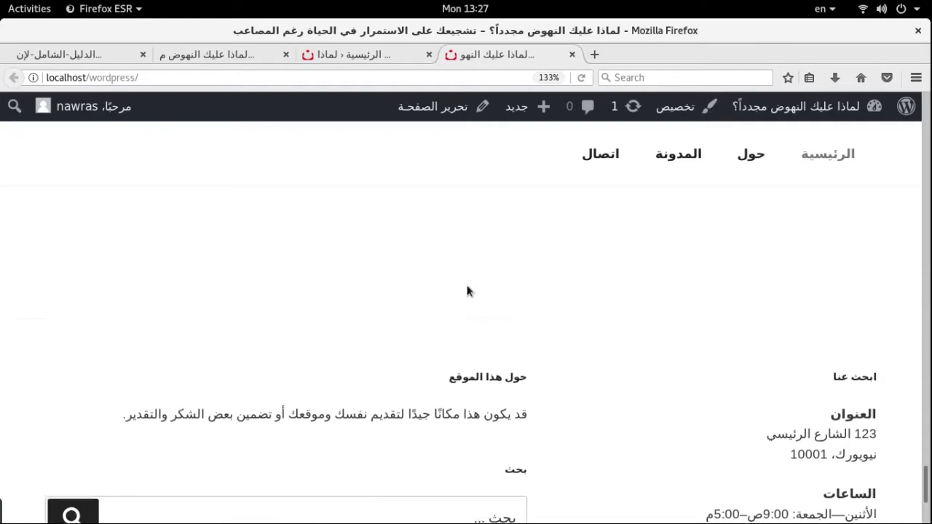
scroll(468, 291, up, 6)
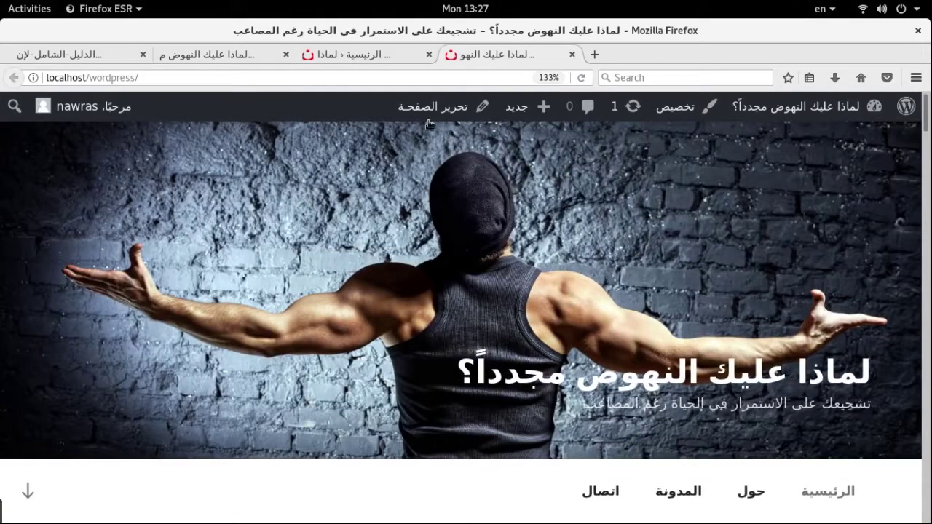
Open the list of all pages in the WordPress dashboard and look over the newly published pages
click(377, 52)
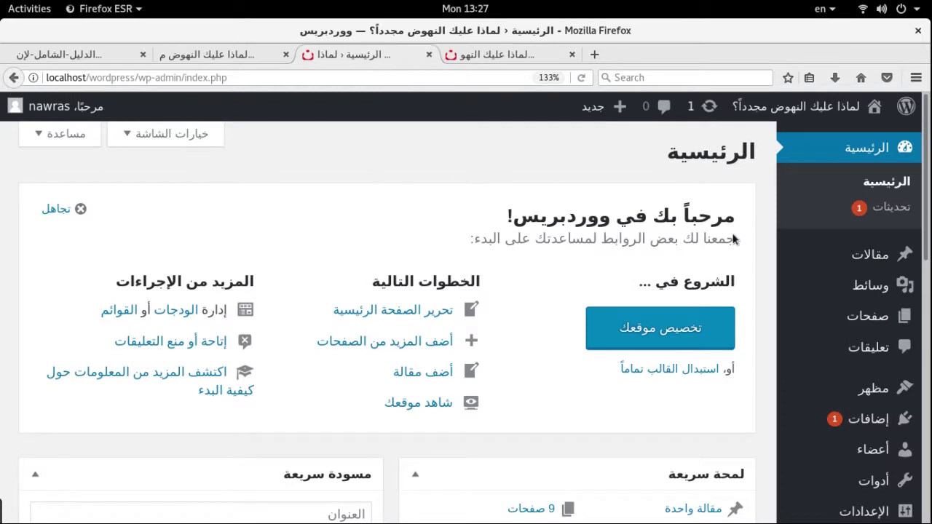
click(841, 321)
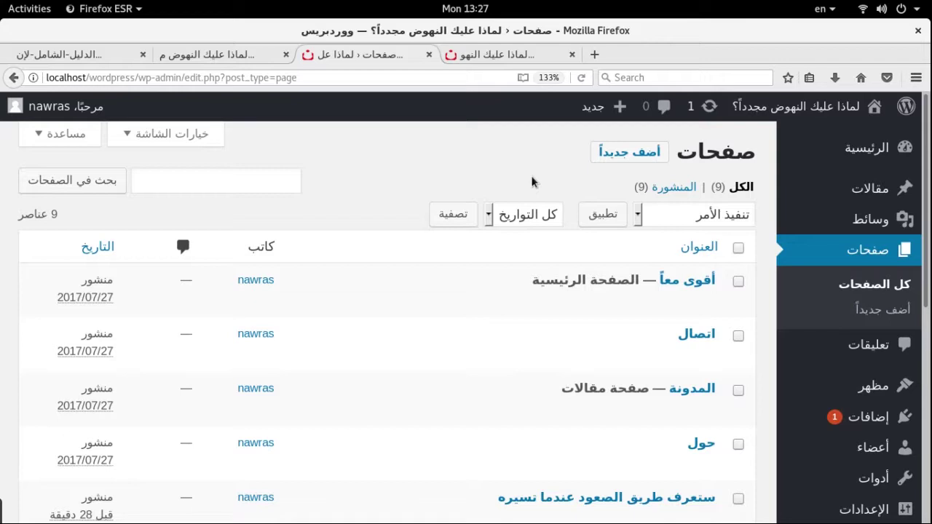
scroll(532, 182, down, 6)
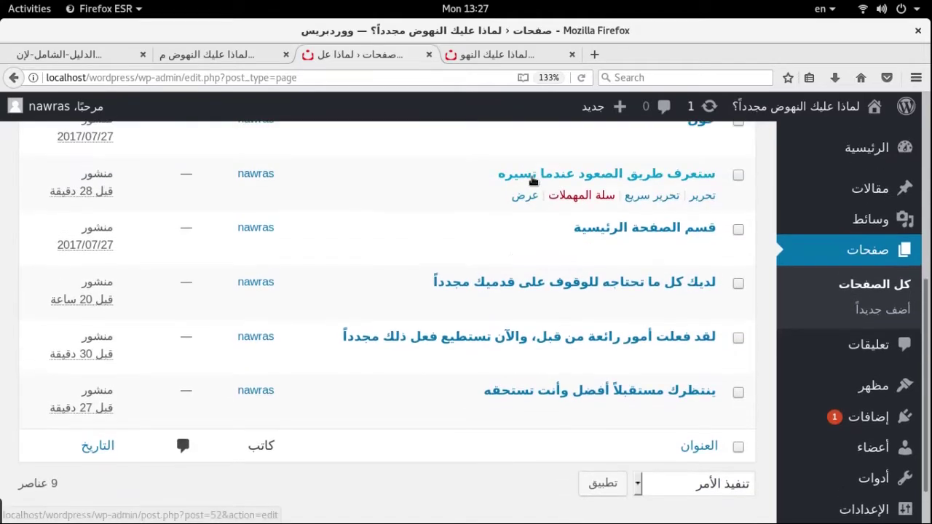
scroll(532, 181, up, 1)
scroll(532, 182, down, 2)
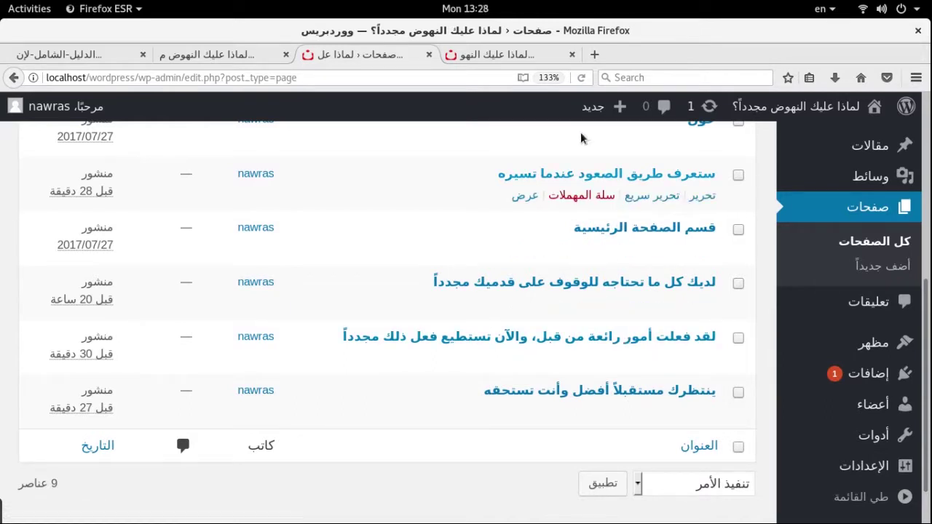
Review the section images and texts on the live home page again, down to the حول section
click(539, 54)
scroll(517, 239, down, 10)
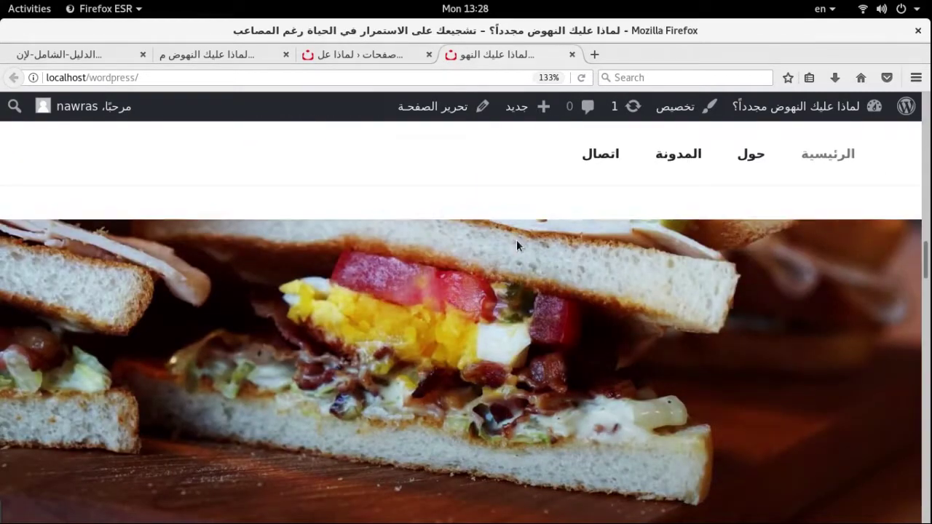
scroll(517, 245, down, 3)
scroll(468, 337, down, 5)
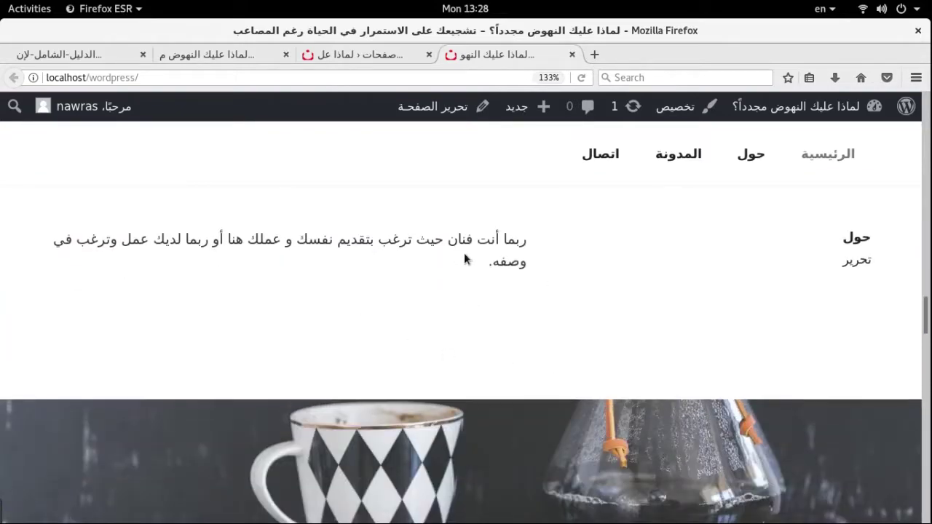
Open the page ينتظرك مستقبلاً أفضل وأنت تستحقه for editing from the pages list and go to its featured image settings
click(366, 53)
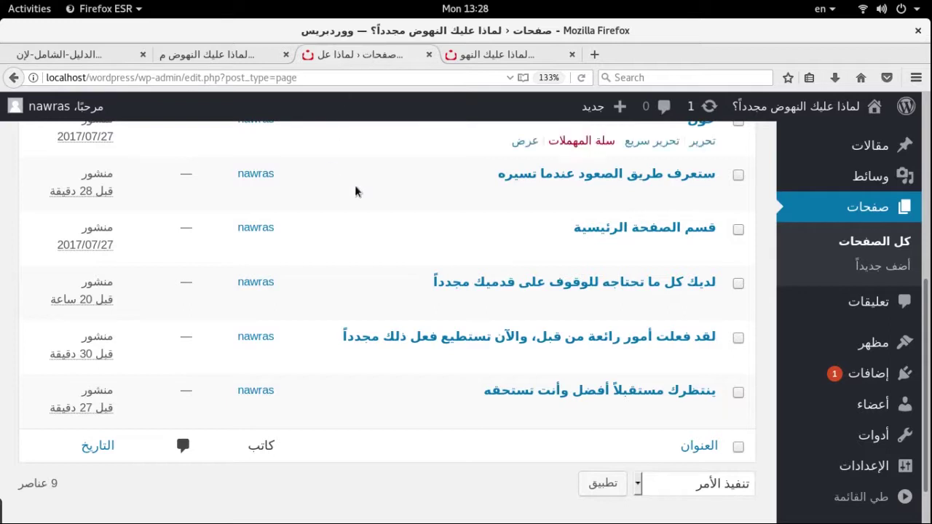
mouse_move(571, 413)
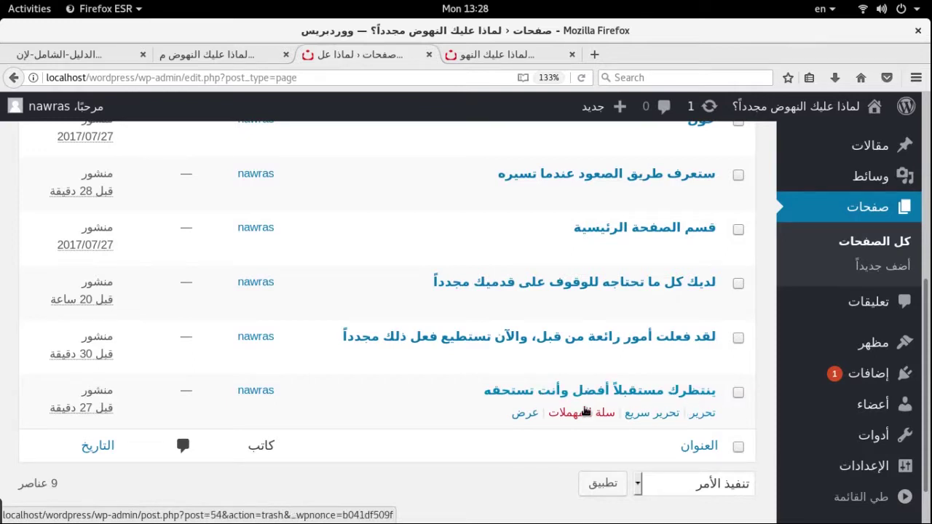
click(699, 417)
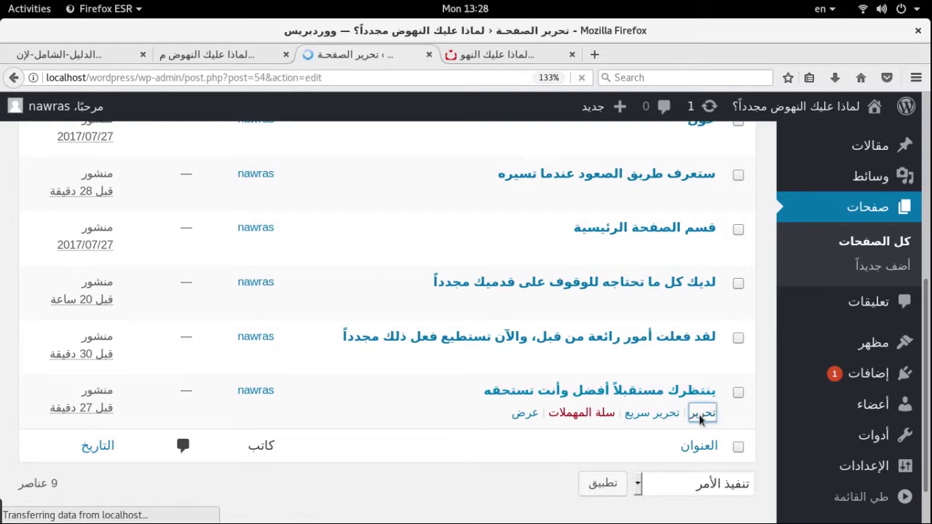
scroll(700, 420, down, 3)
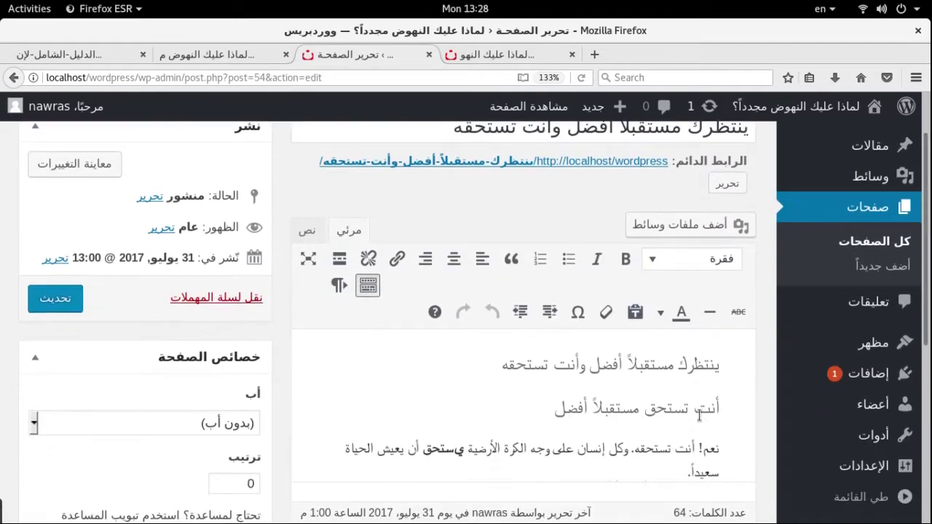
scroll(699, 415, down, 3)
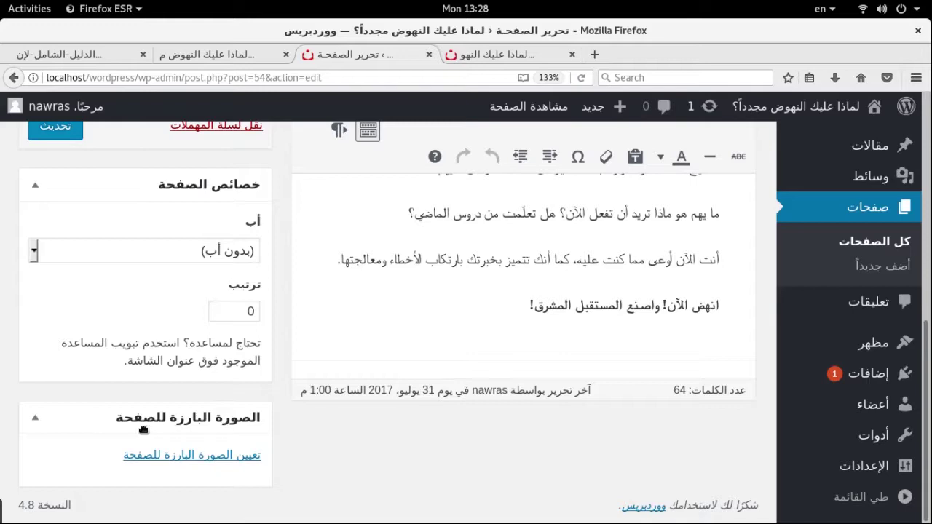
Assign أنت-تستحق-مستقبلا-مشرقاً-1.jpg from the media library as the page's featured image and remove it again
click(207, 460)
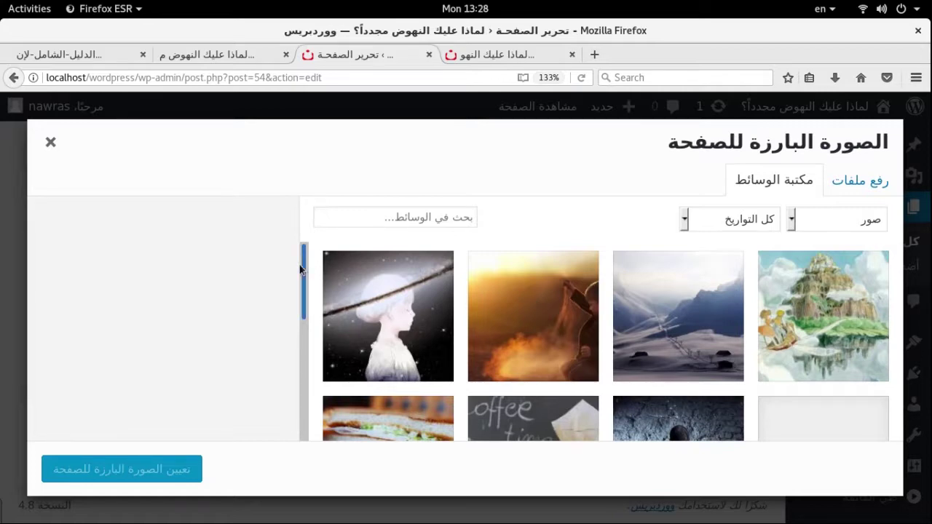
drag(300, 269, 311, 274)
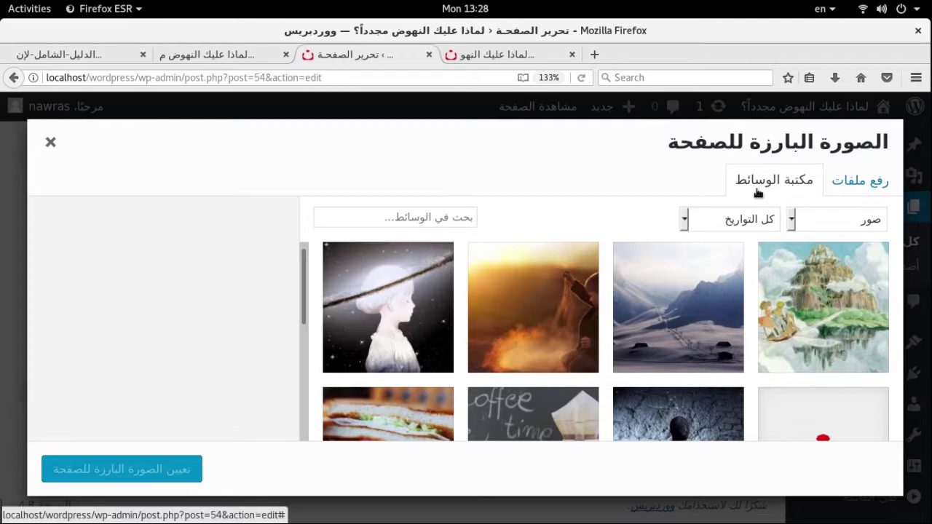
click(876, 182)
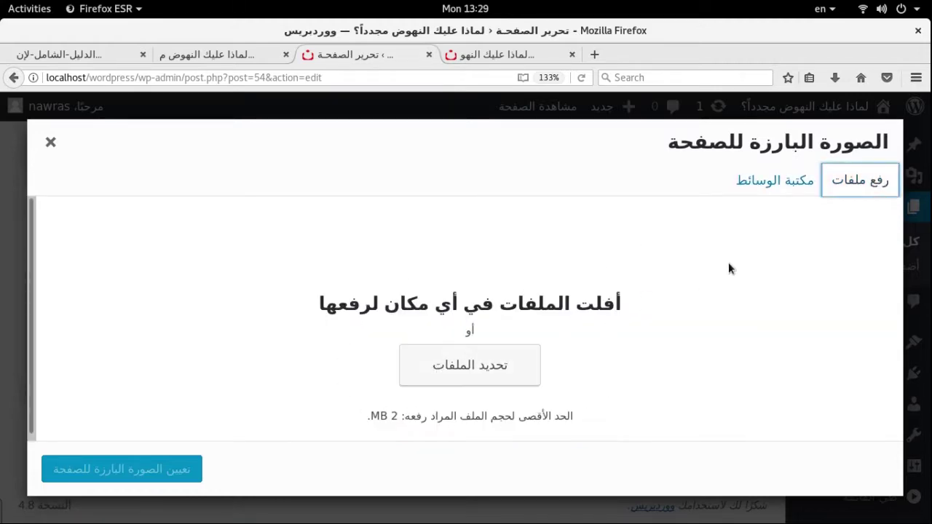
click(774, 177)
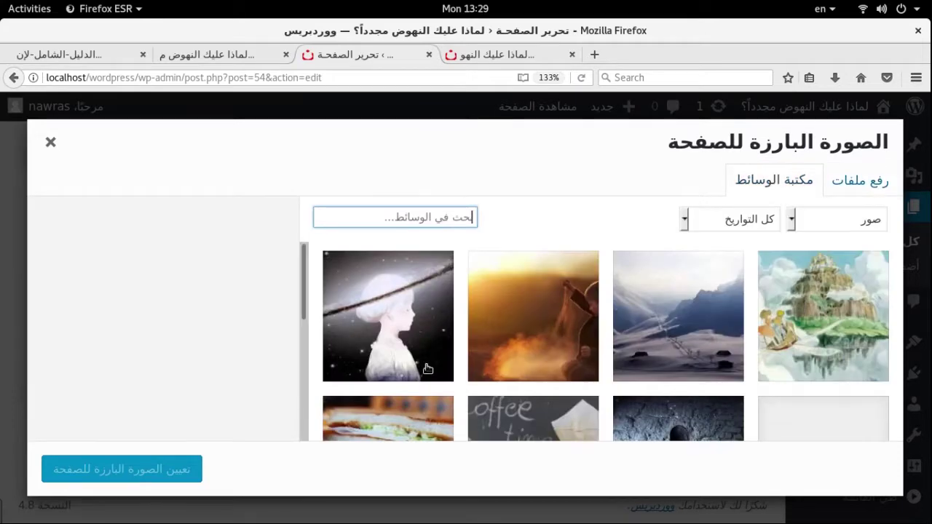
click(823, 316)
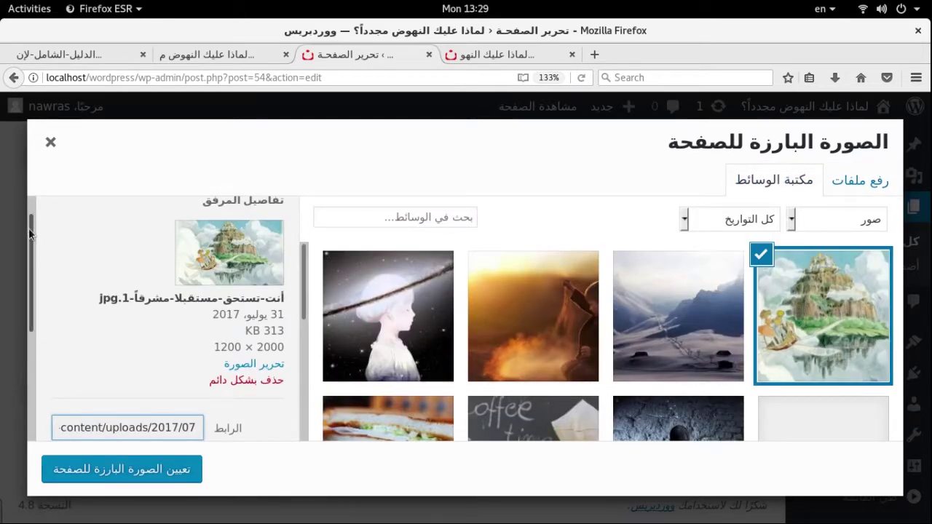
drag(30, 233, 28, 306)
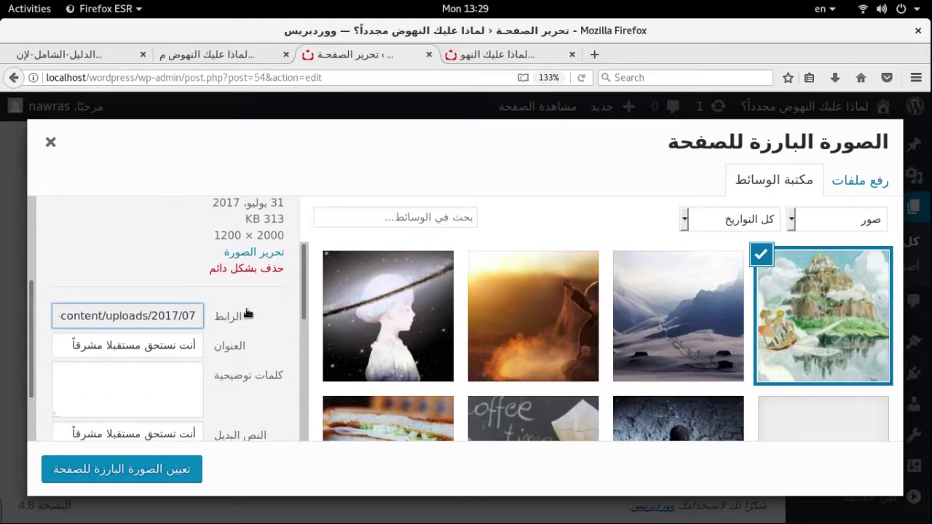
click(142, 481)
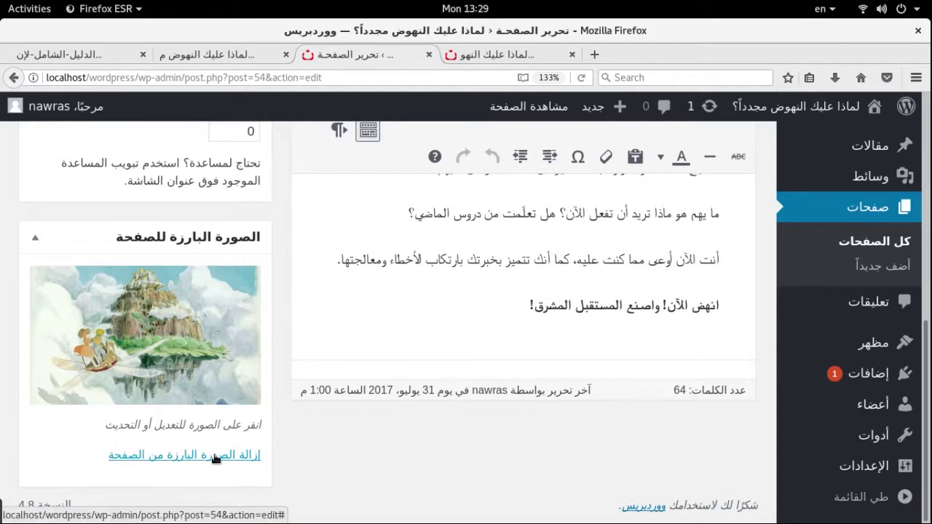
click(158, 456)
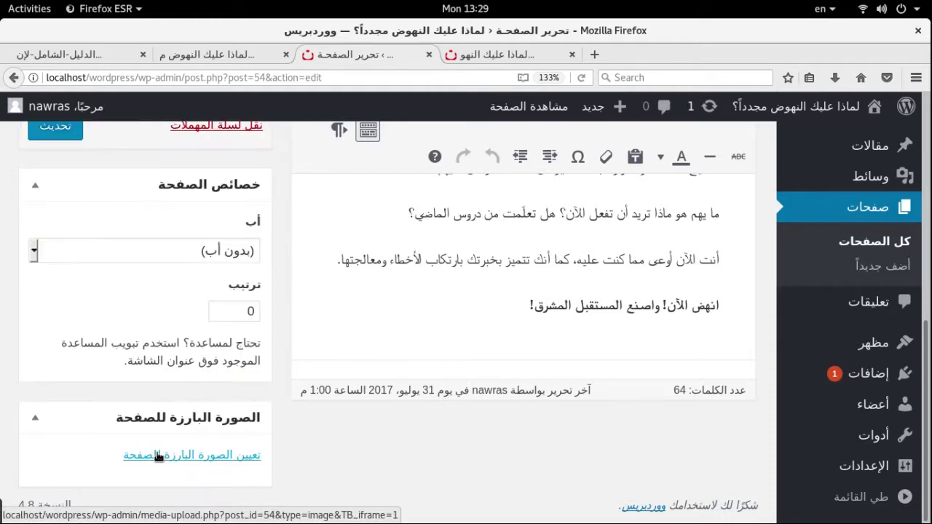
Set أنت-تستحق-مستقبلا-مشرقاً-1.jpg from the media library as the page's featured image and update the page
click(208, 456)
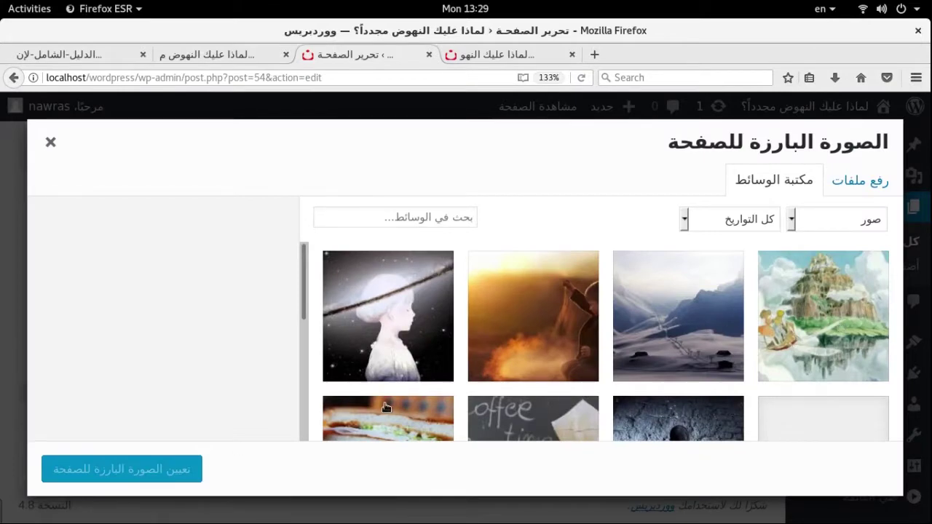
click(809, 321)
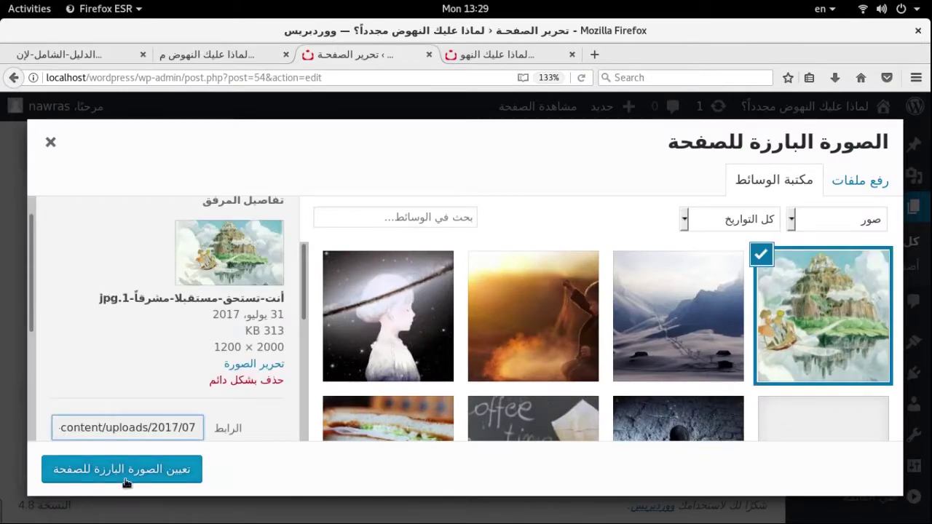
click(121, 469)
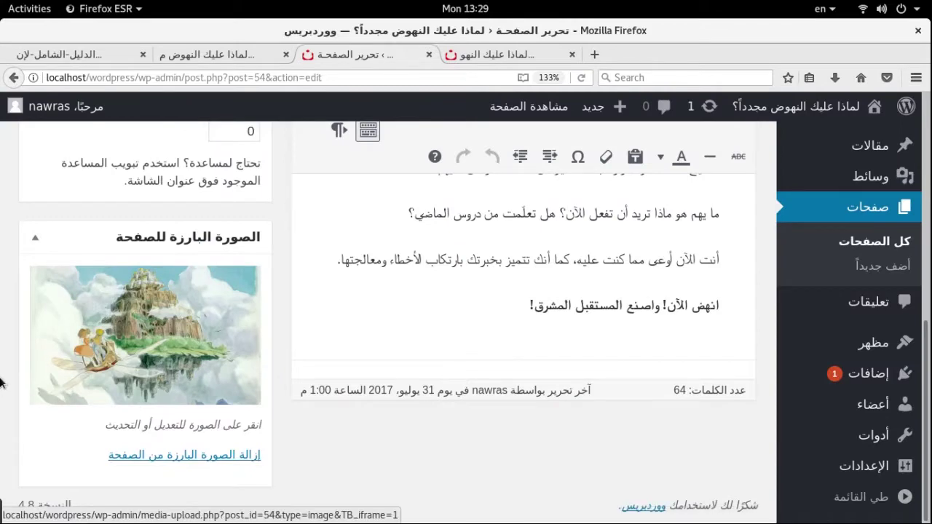
scroll(13, 375, up, 5)
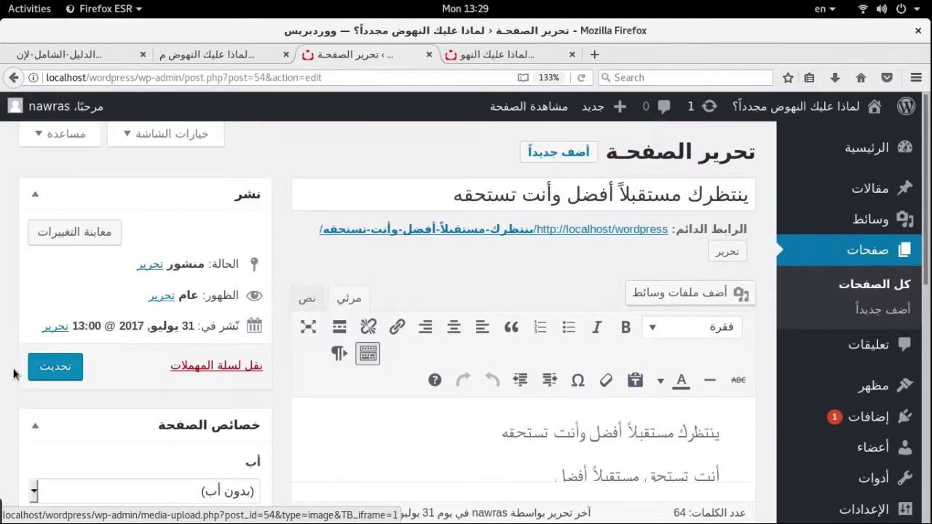
click(59, 367)
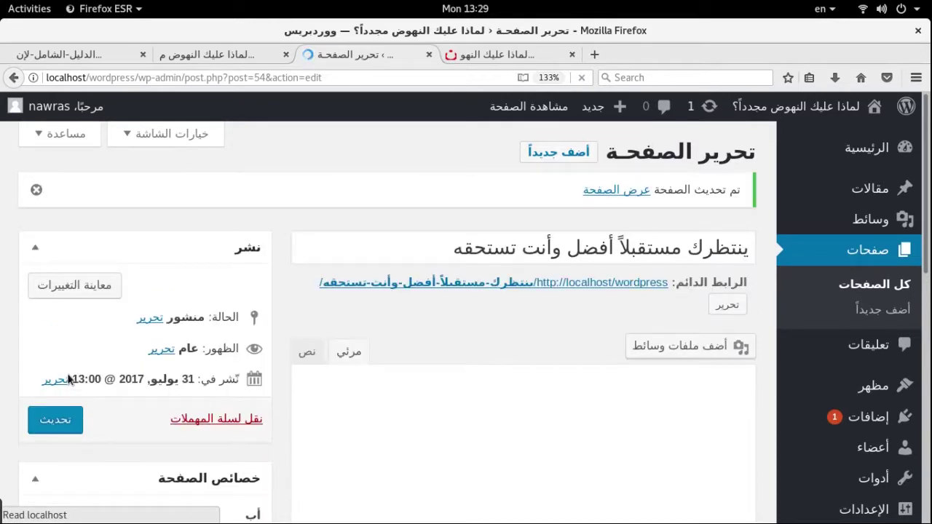
Reload the live home page and check its sections down to the footer
click(502, 52)
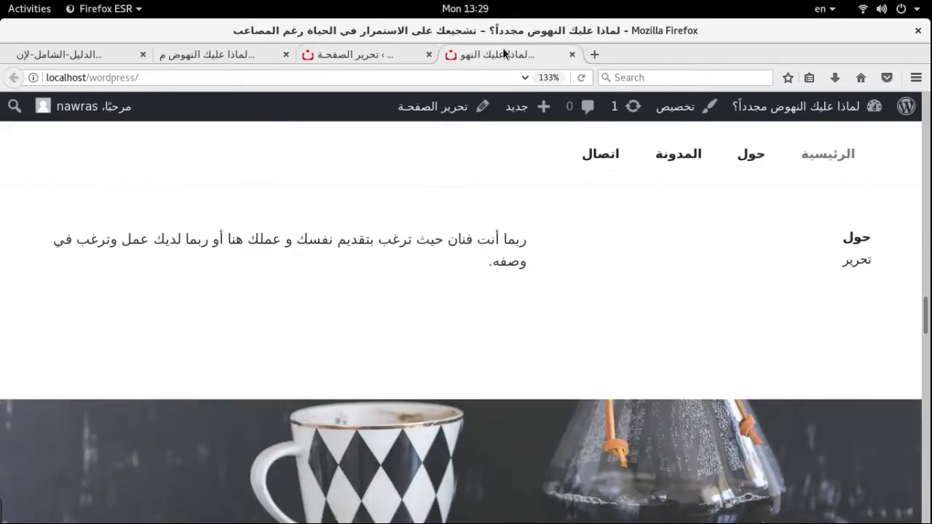
click(581, 77)
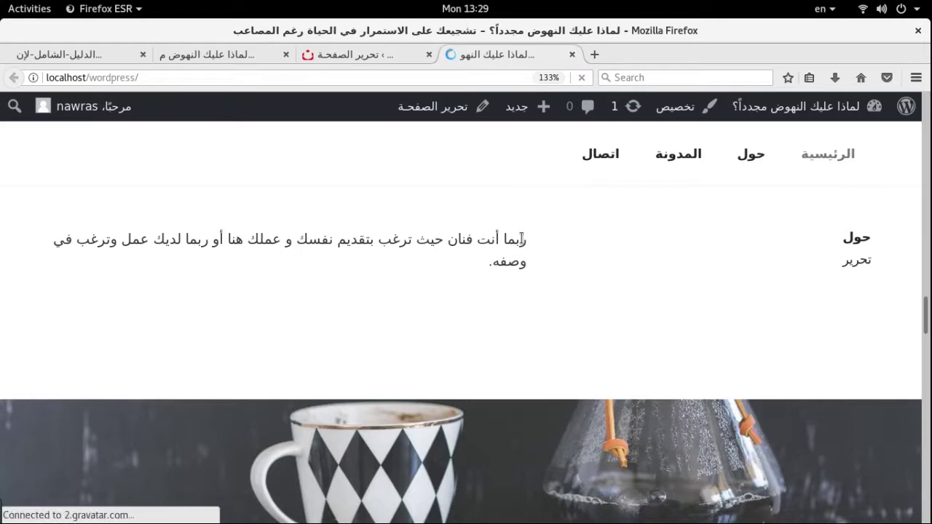
scroll(522, 240, down, 5)
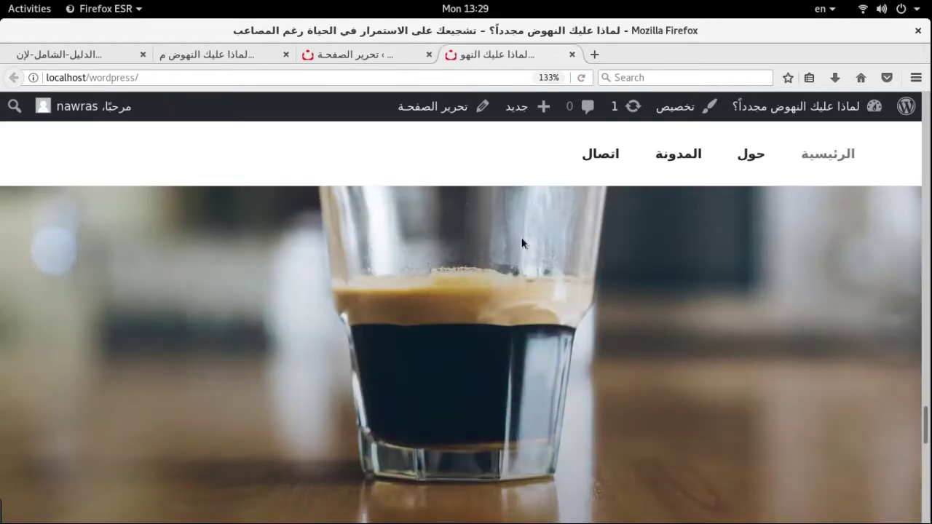
scroll(521, 242, down, 10)
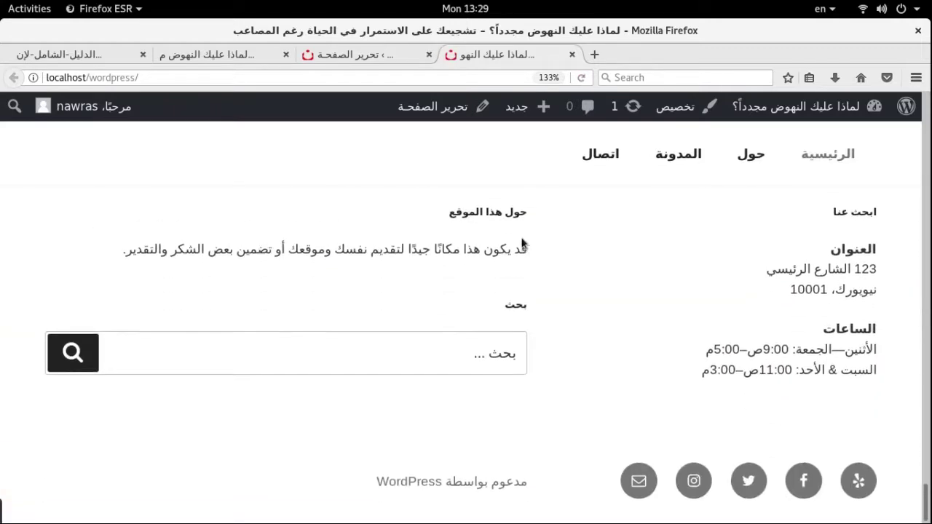
Go back over the live home page from the footer to the header and recheck the قسم الصفحة الرئيسية section
scroll(521, 243, up, 10)
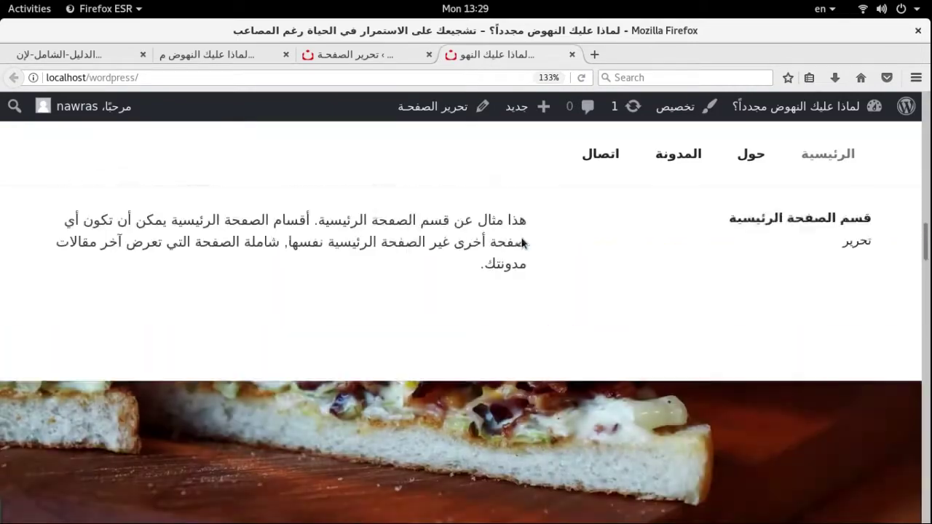
scroll(522, 240, up, 10)
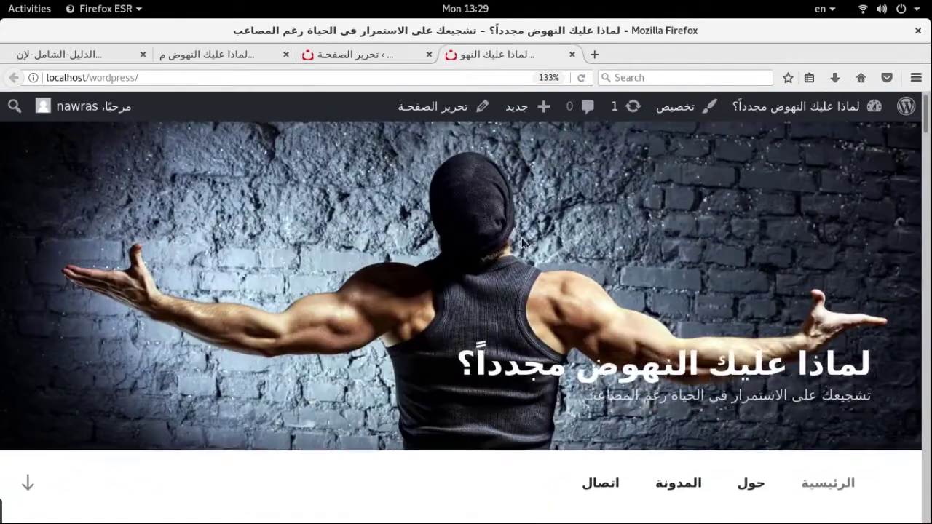
scroll(521, 240, down, 5)
scroll(521, 243, down, 5)
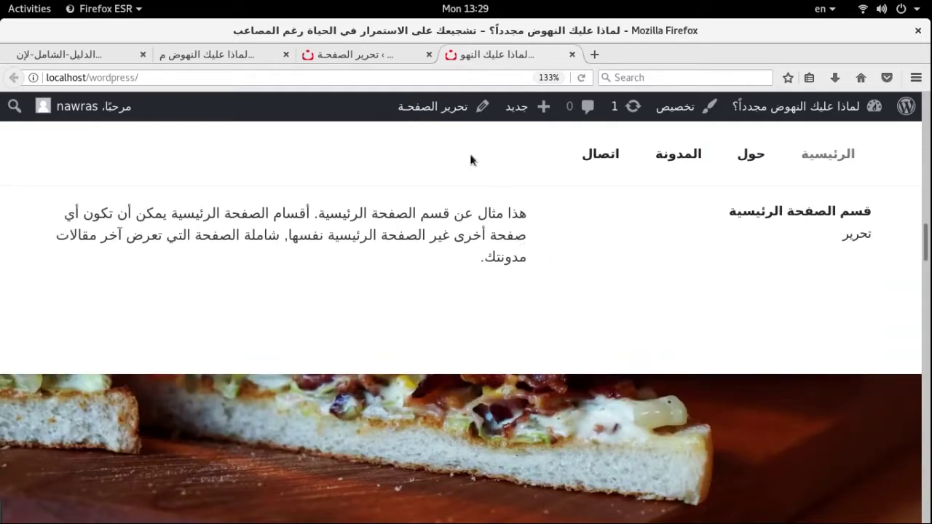
Return to the page being edited in the dashboard and open the theme customizer from there
click(363, 58)
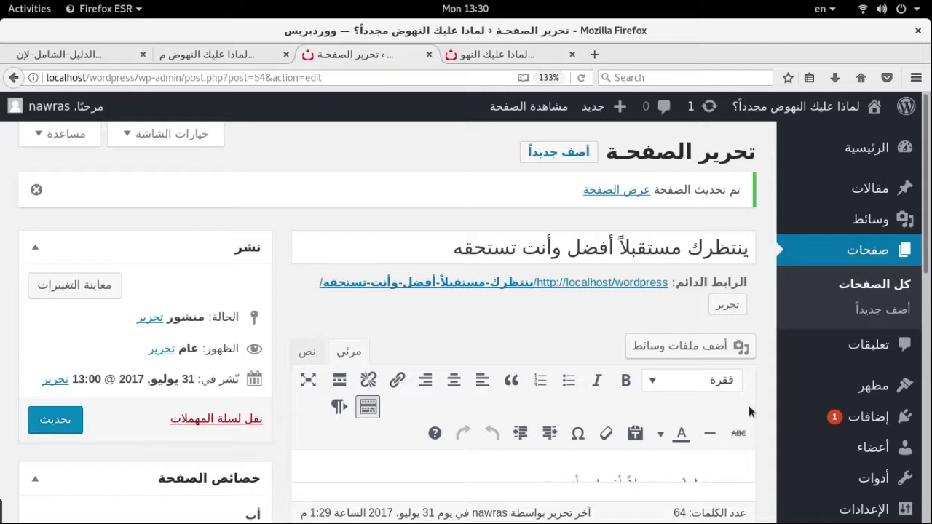
mouse_move(863, 386)
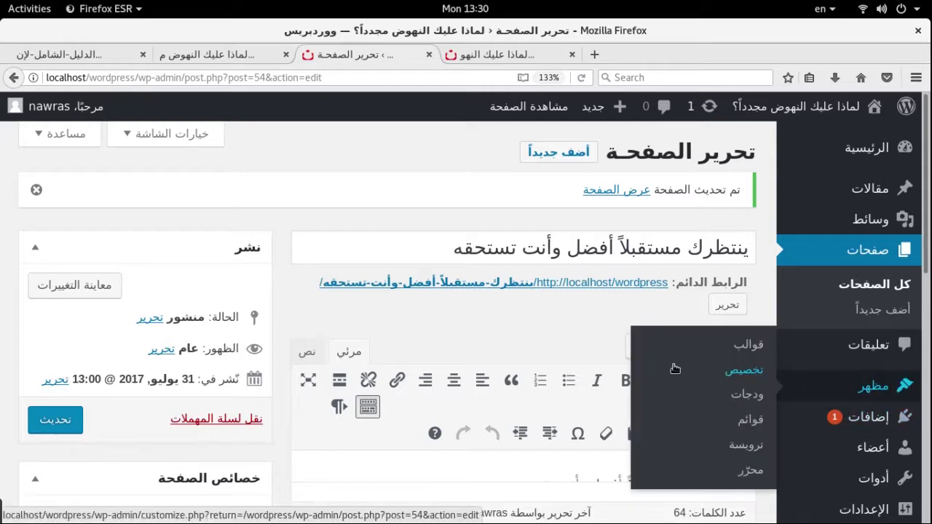
scroll(435, 169, down, 3)
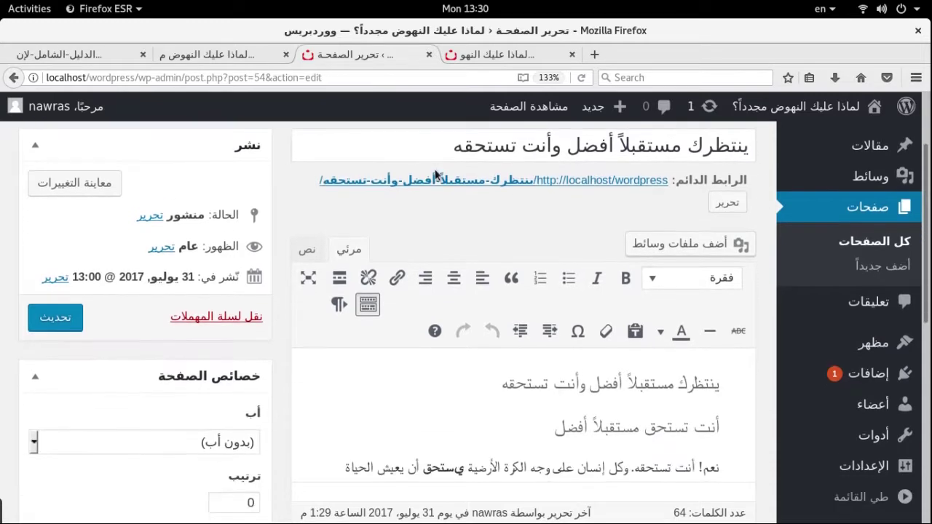
mouse_move(828, 344)
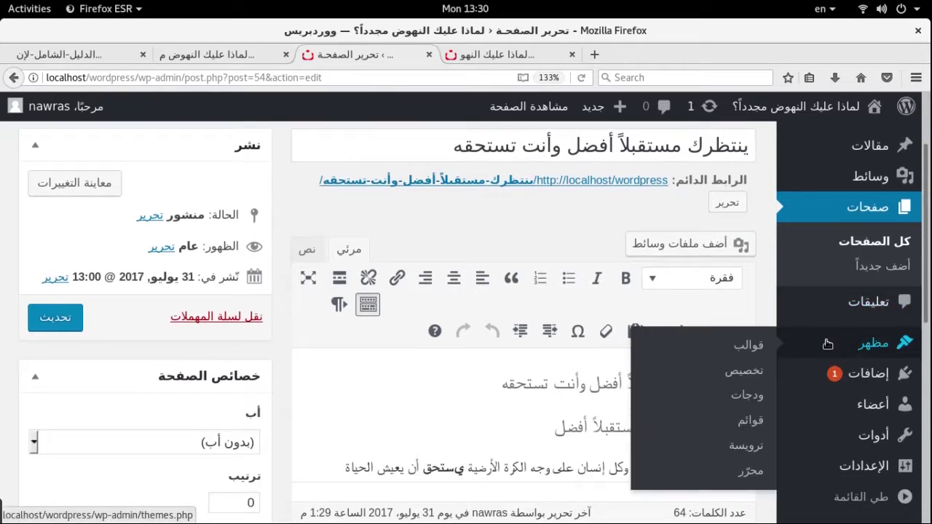
click(729, 377)
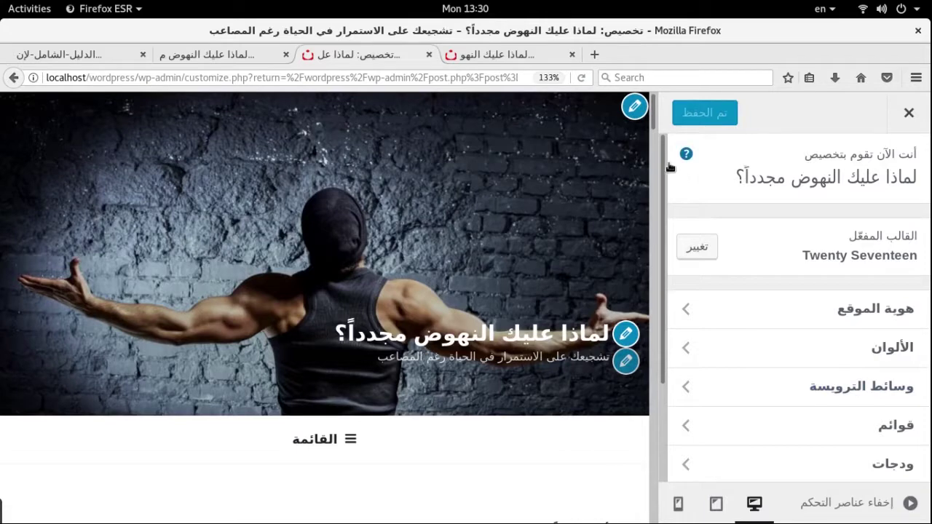
Open the customizer's static front page settings and select أقوى معاً as the home page
scroll(664, 166, down, 3)
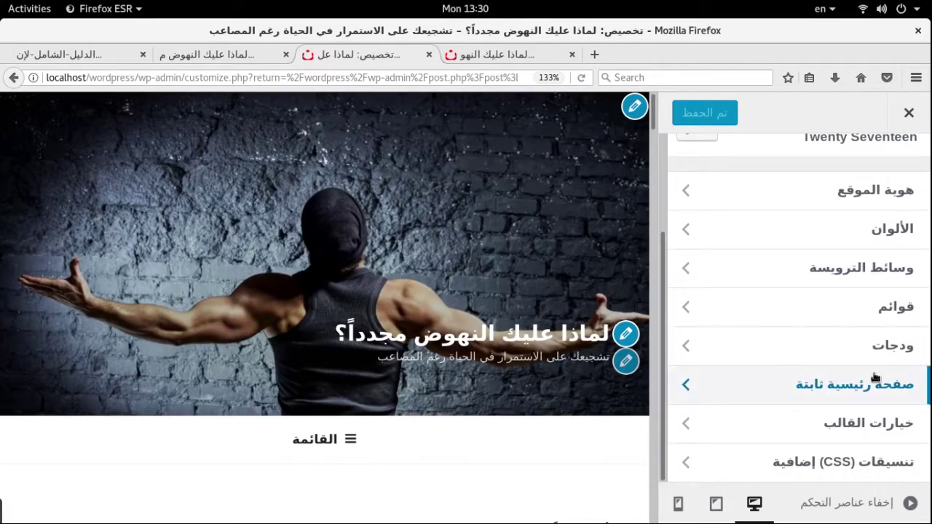
click(828, 394)
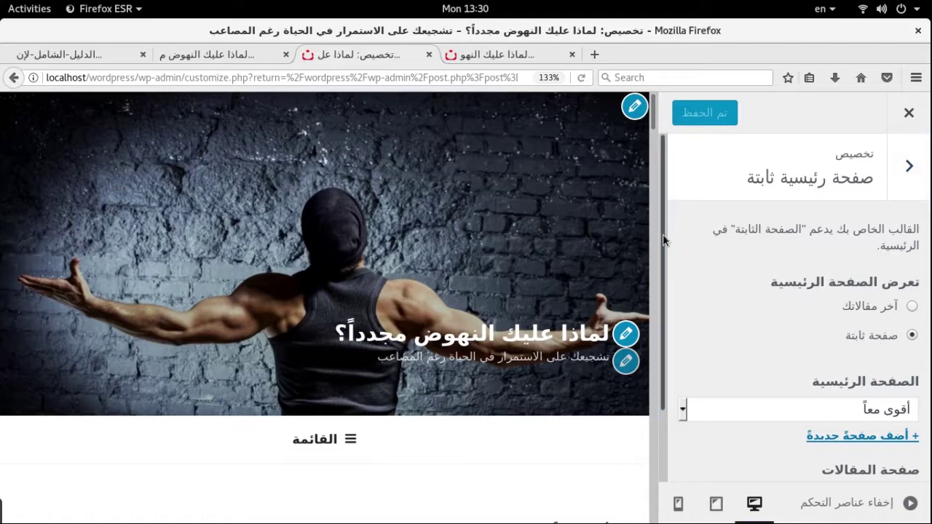
scroll(663, 235, down, 2)
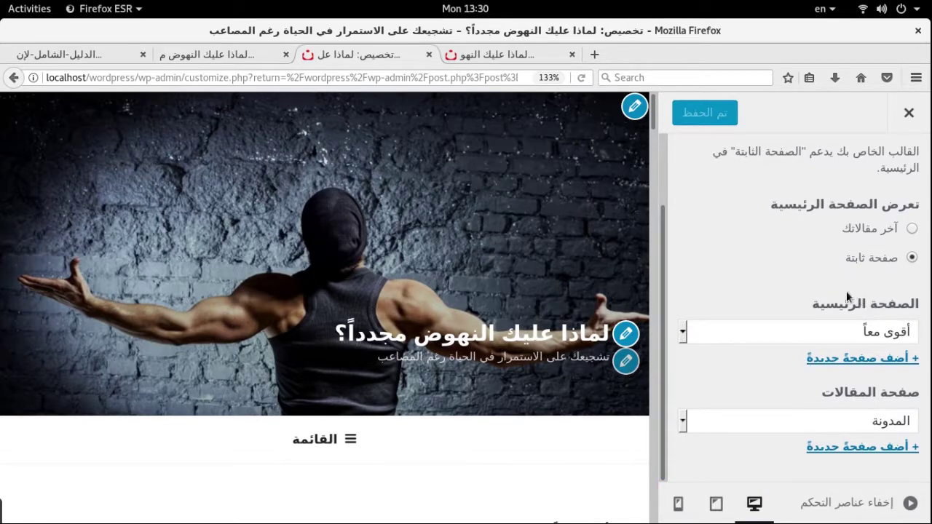
click(802, 331)
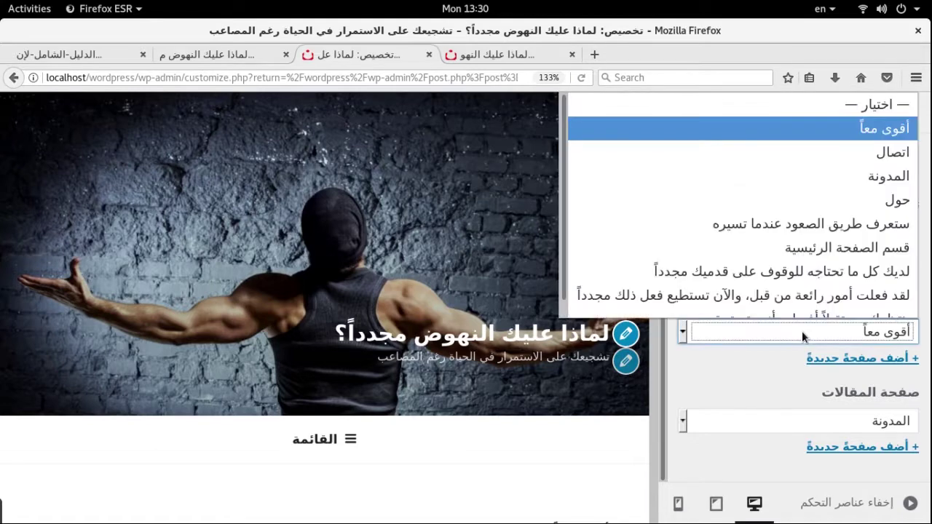
click(885, 119)
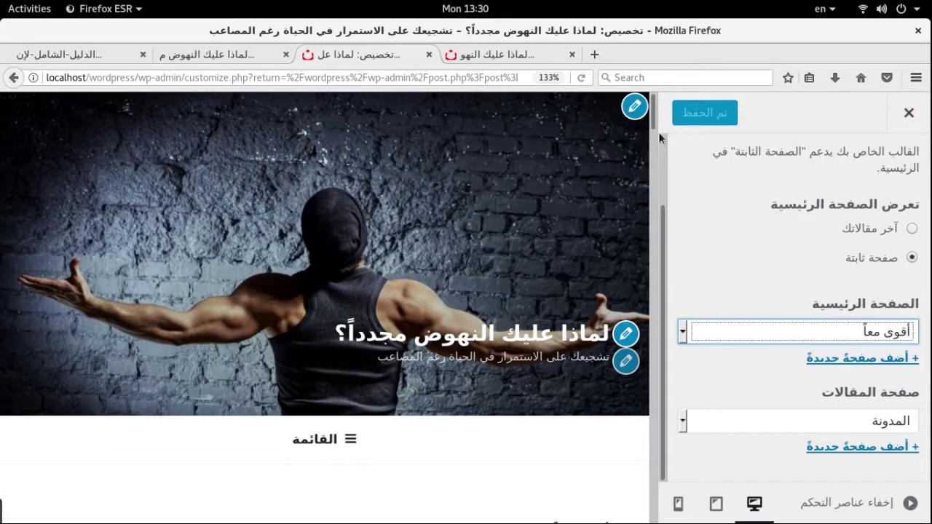
In the theme options, set Front Page Section 1 Content to the page لديك كل ما تحتاجه للوقوف على قدميك مجدداً
scroll(662, 146, up, 3)
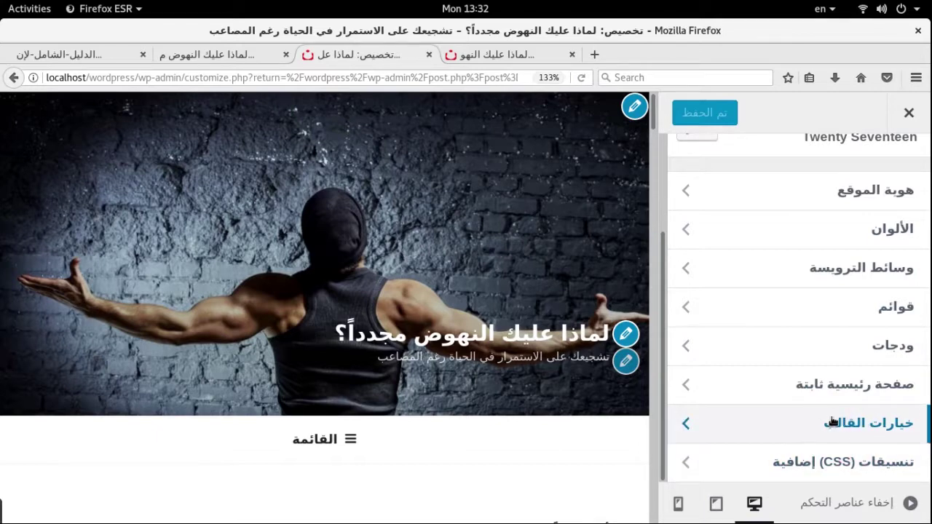
click(790, 425)
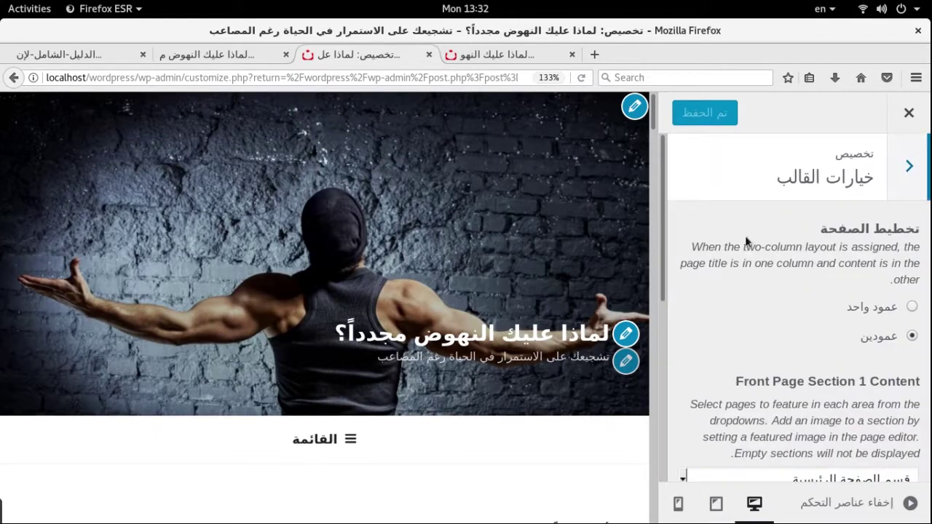
drag(662, 146, 648, 277)
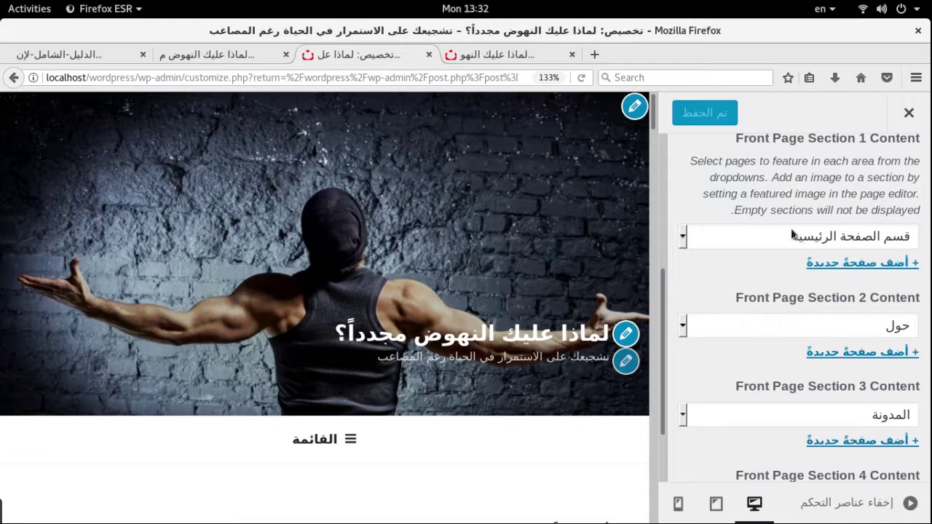
click(767, 237)
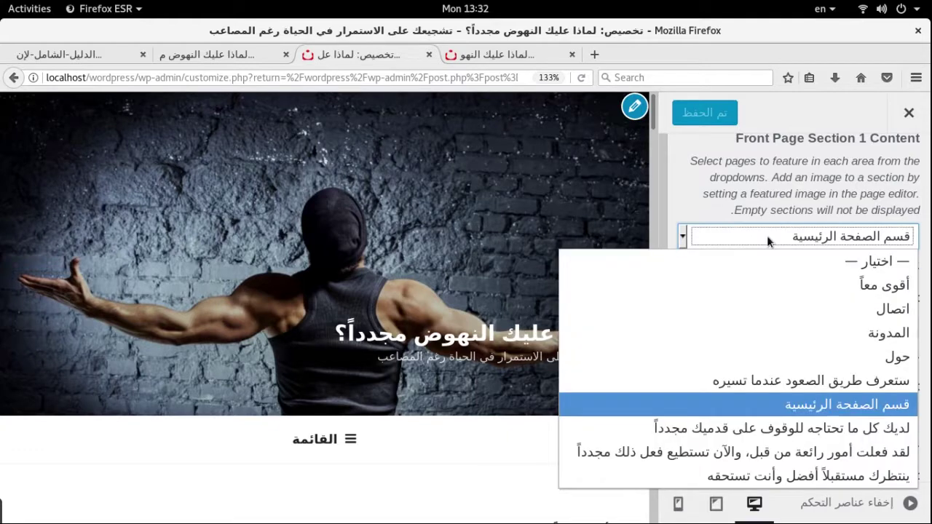
click(688, 427)
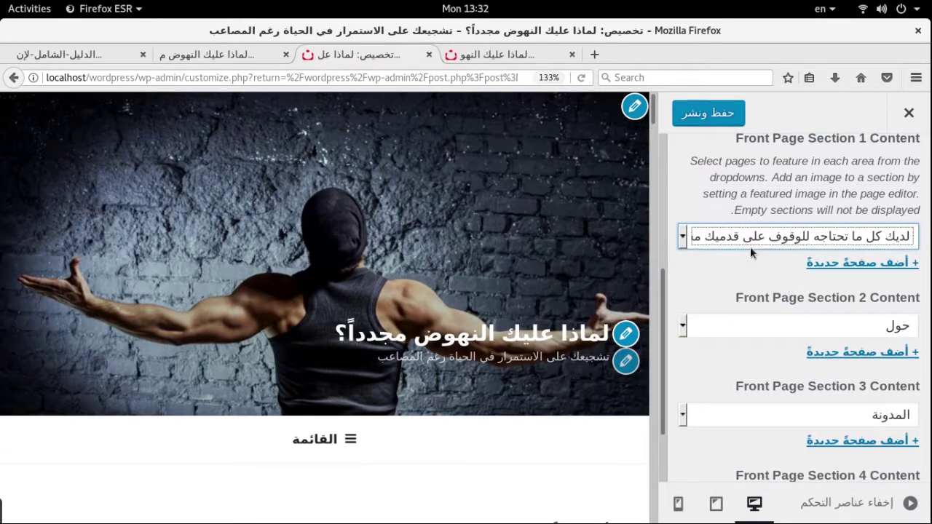
Set Front Page Section 2 Content to the page لقد فعلت أمور رائعة من قبل، والآن تستطيع فعل ذلك مجدداً
click(734, 330)
scroll(801, 276, down, 1)
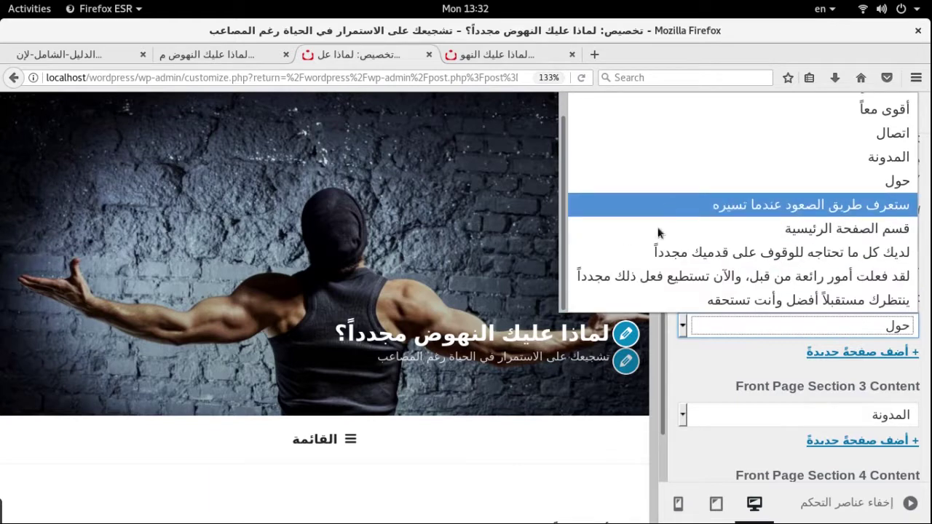
click(644, 276)
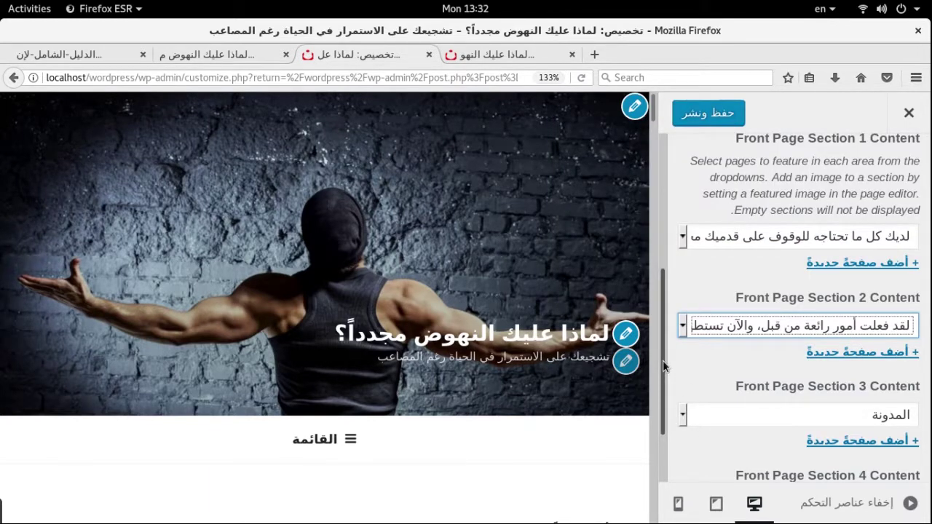
Set Front Page Section 3 Content to the page ستعرف طريق الصعود عندما تسيره
drag(663, 360, 663, 407)
click(732, 332)
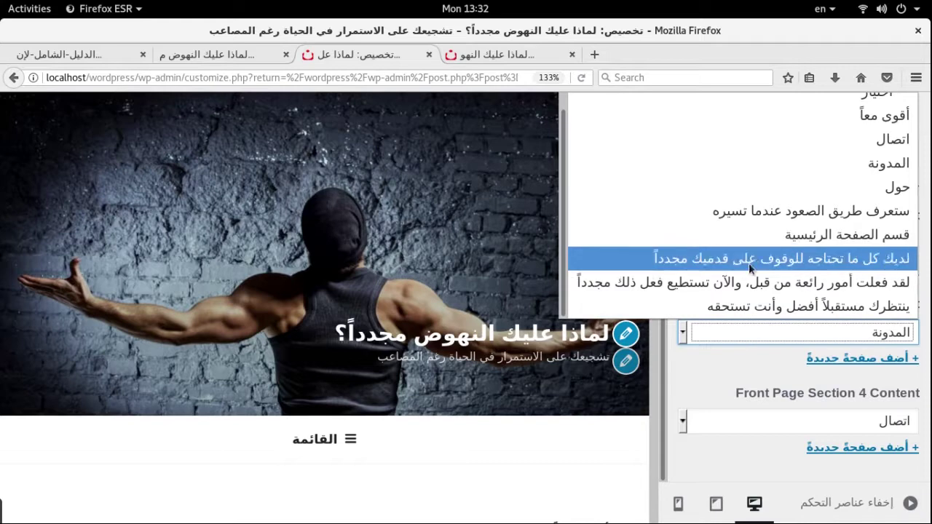
click(743, 212)
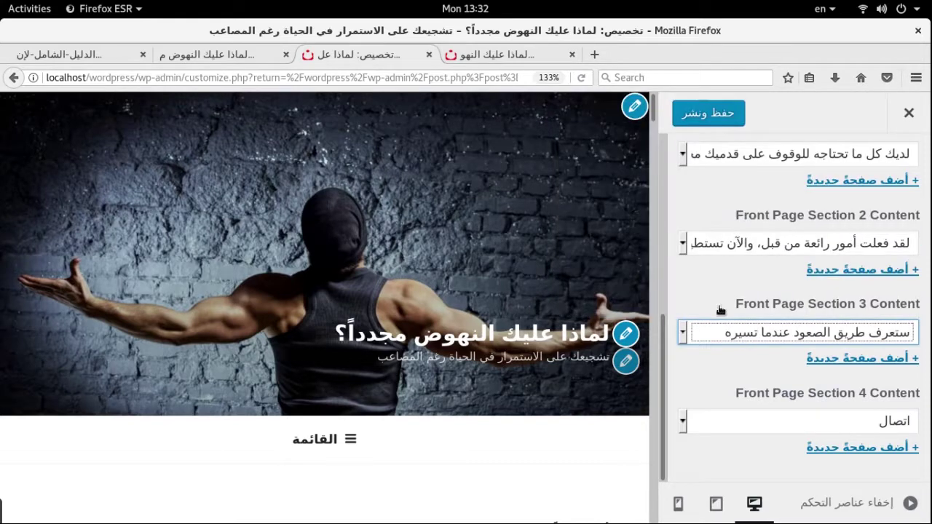
Set Front Page Section 4 Content to ينتظرك مستقبلاً أفضل وأنت تستحقه, then publish the changes and close the customizer
click(706, 419)
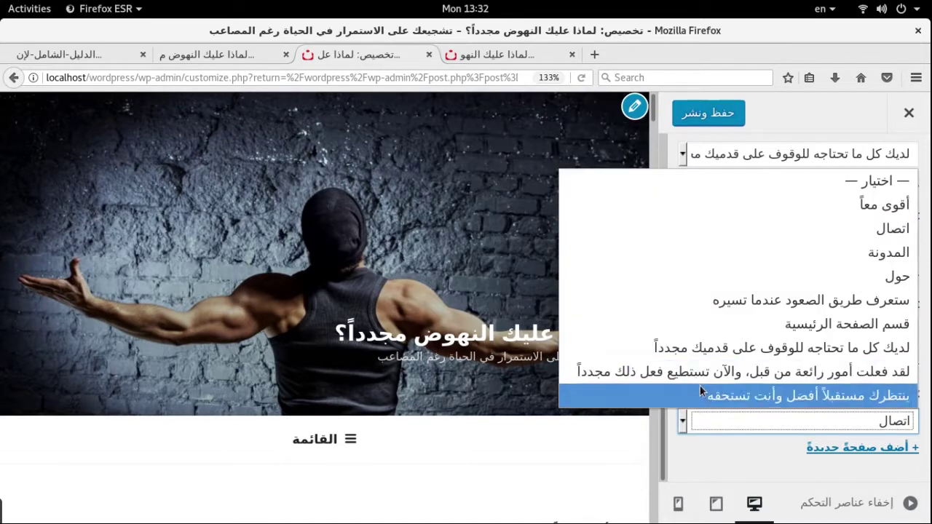
click(703, 394)
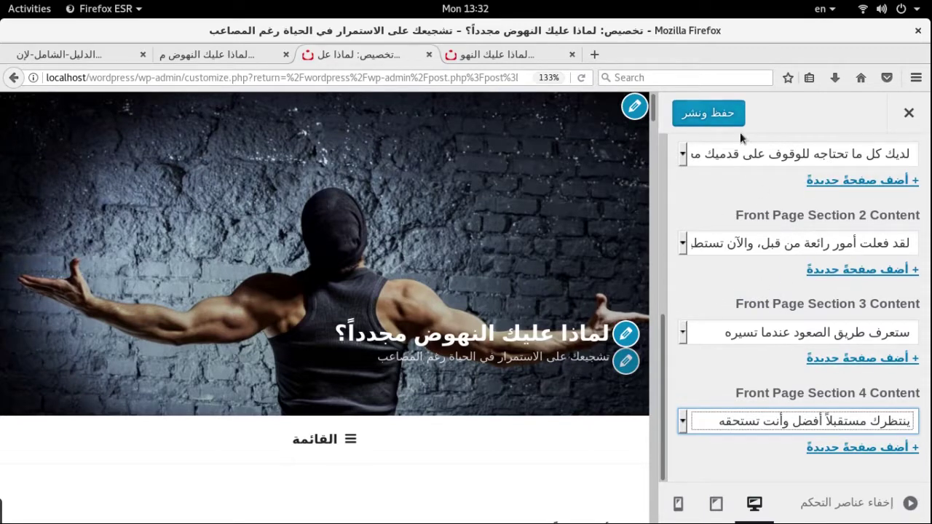
click(696, 117)
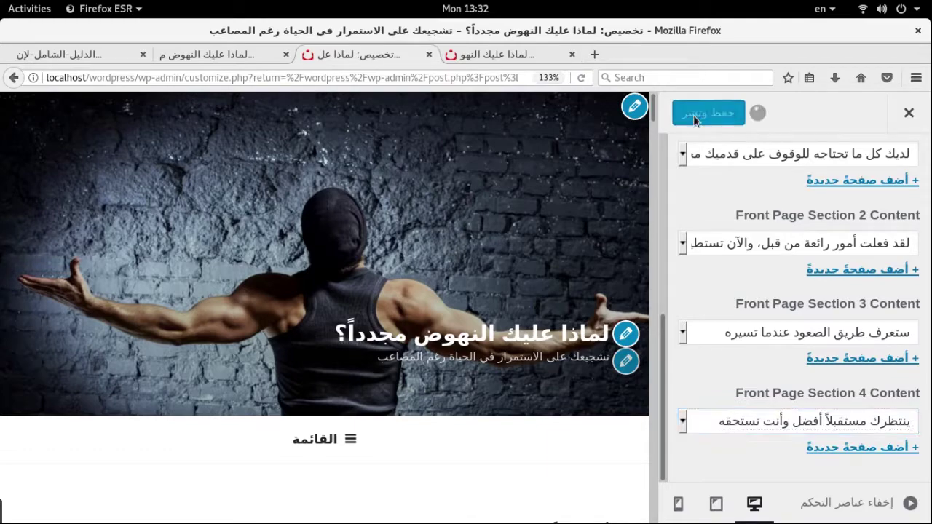
click(909, 115)
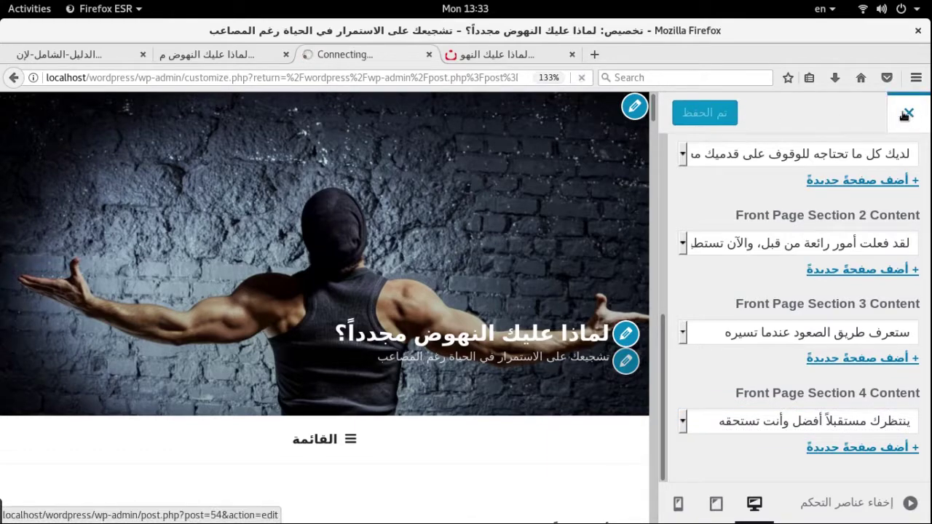
Check the live home page for the four assigned sections, their featured images and their text
key(ctrl+Tab)
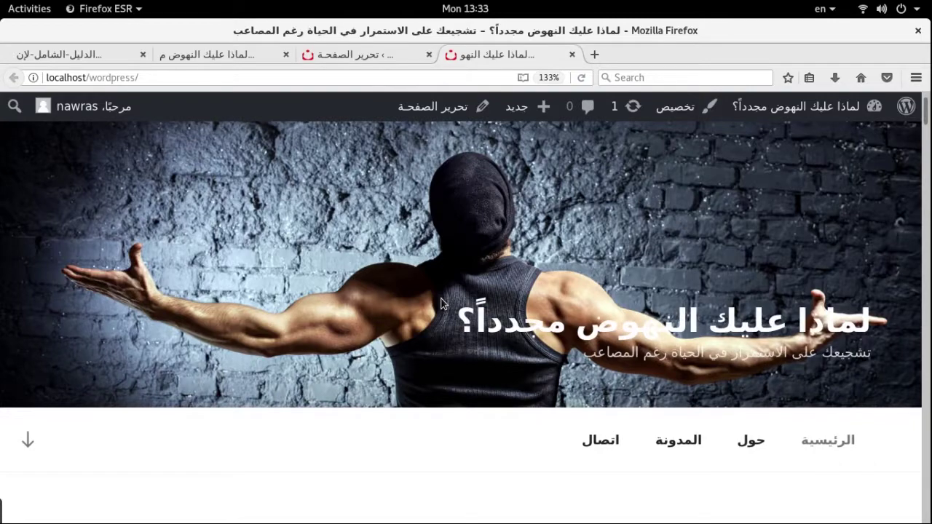
scroll(441, 304, down, 1)
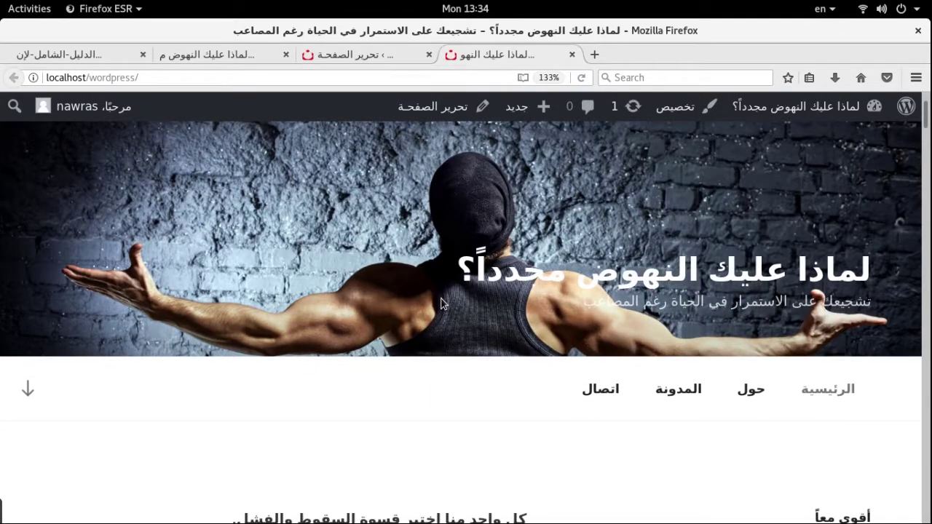
scroll(441, 304, down, 5)
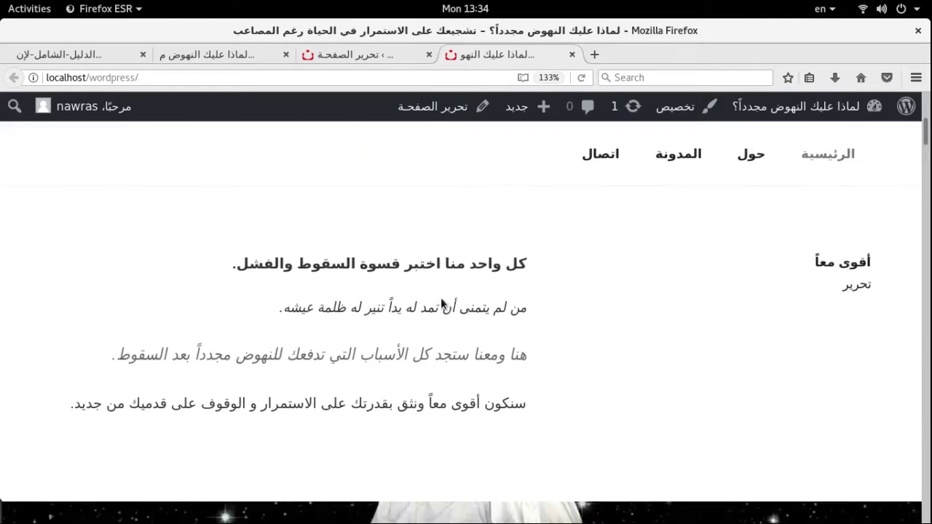
scroll(441, 304, down, 6)
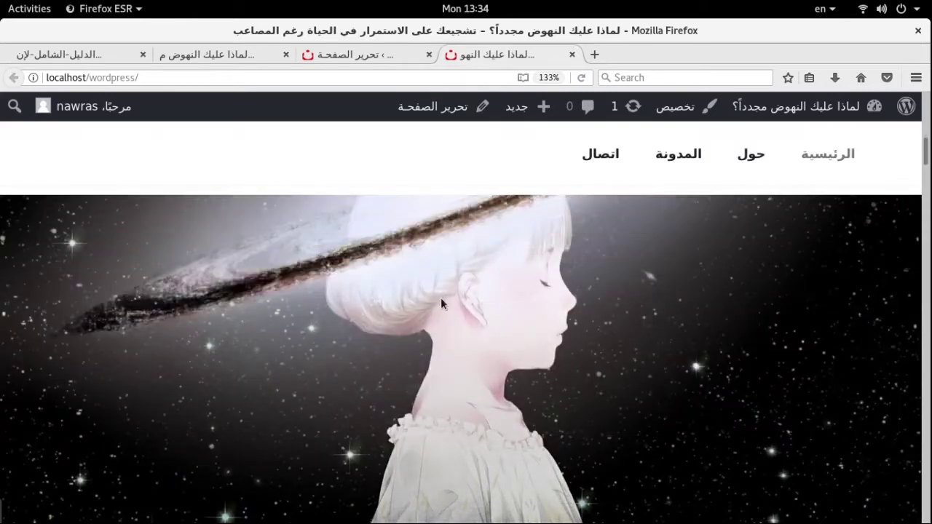
scroll(441, 302, down, 3)
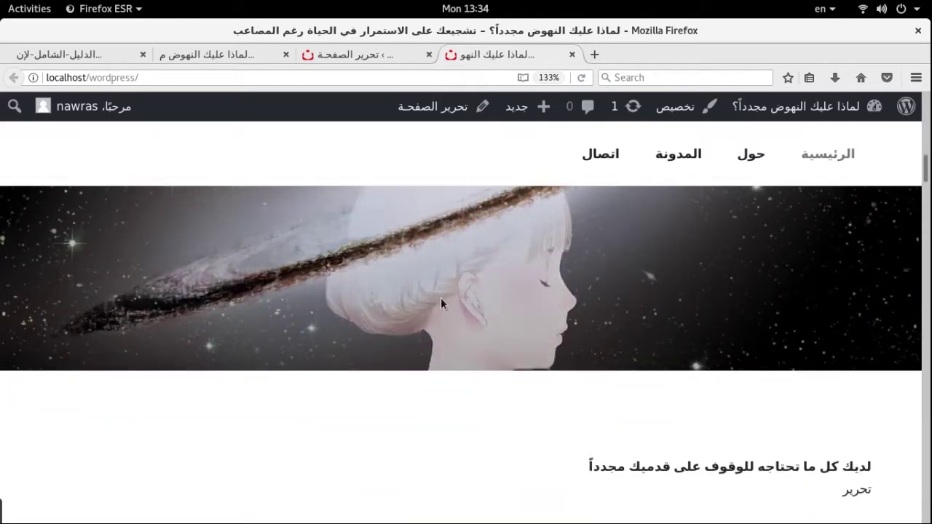
scroll(440, 298, down, 6)
scroll(441, 299, up, 7)
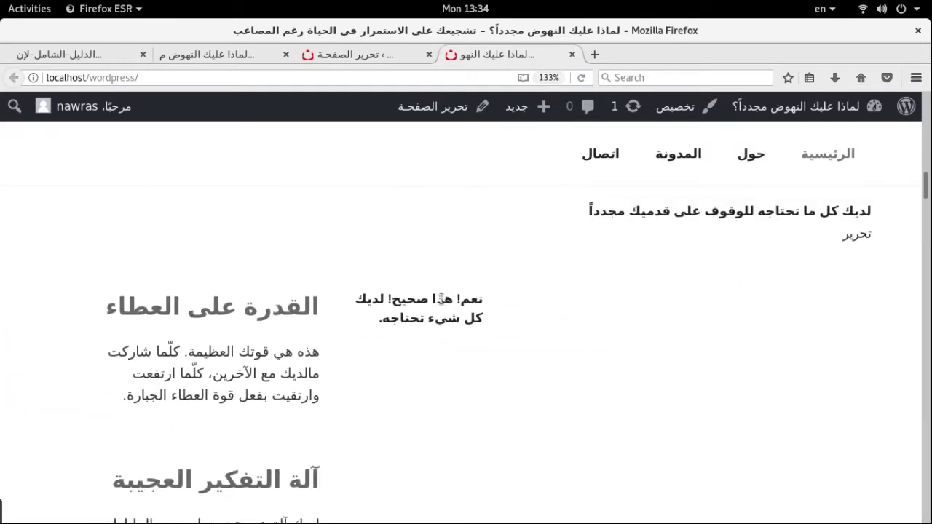
scroll(440, 299, down, 8)
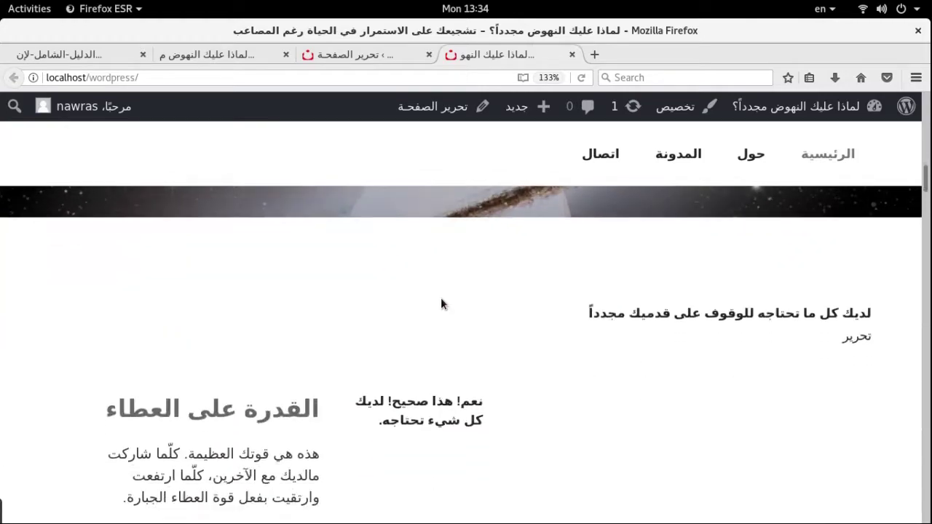
scroll(441, 301, down, 10)
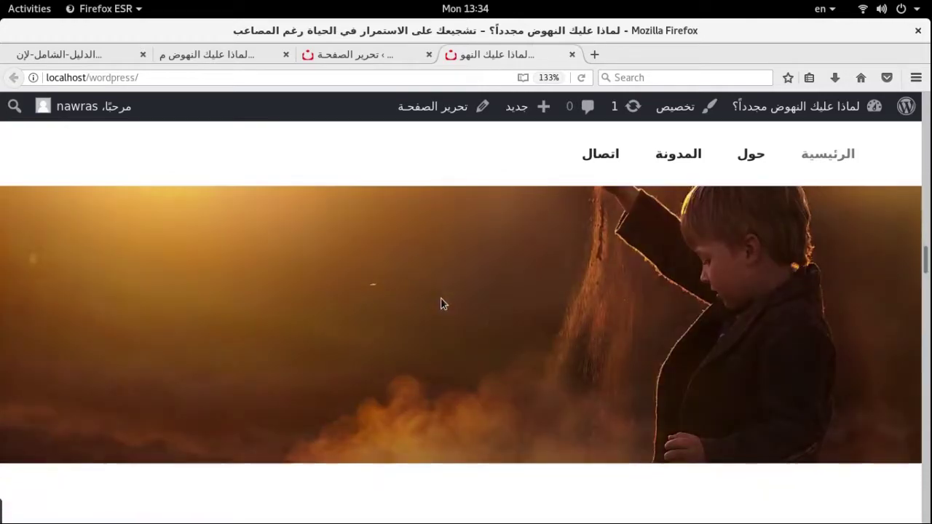
scroll(440, 303, down, 10)
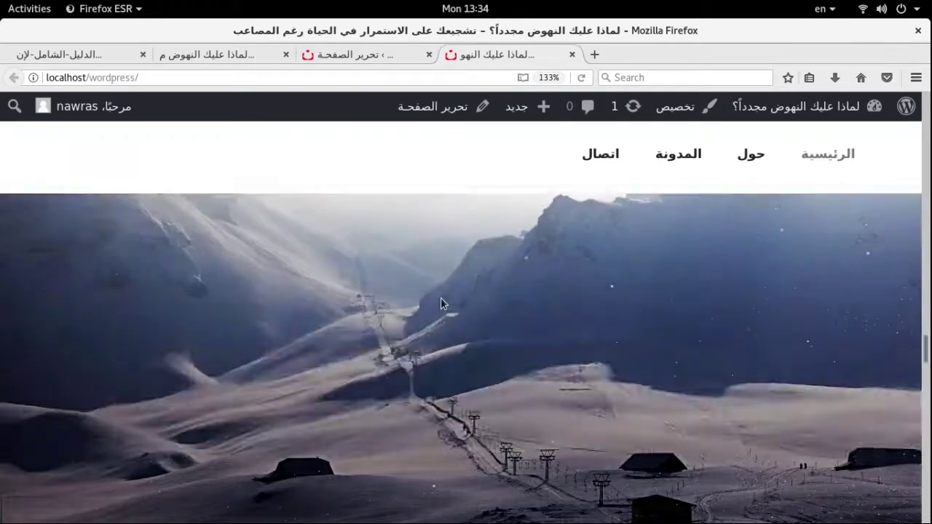
scroll(441, 303, down, 10)
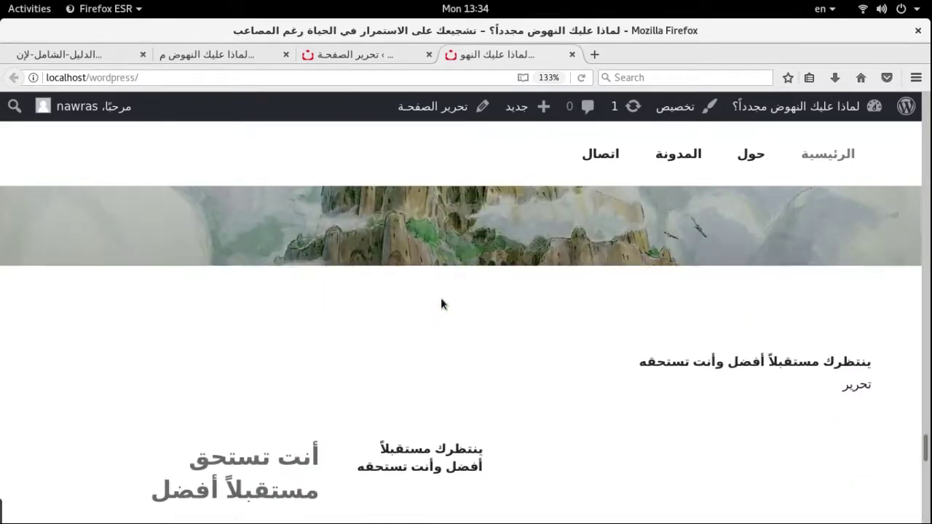
scroll(441, 304, down, 3)
scroll(440, 303, up, 10)
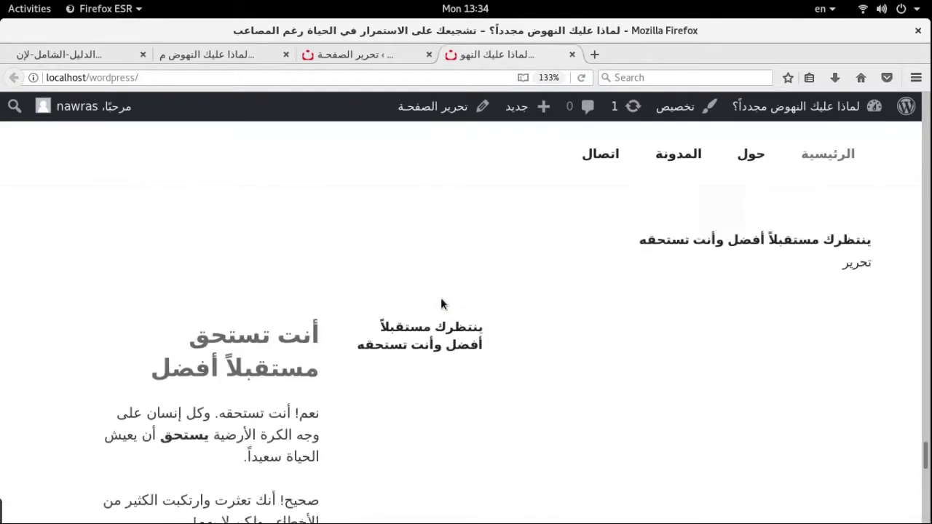
scroll(441, 304, up, 10)
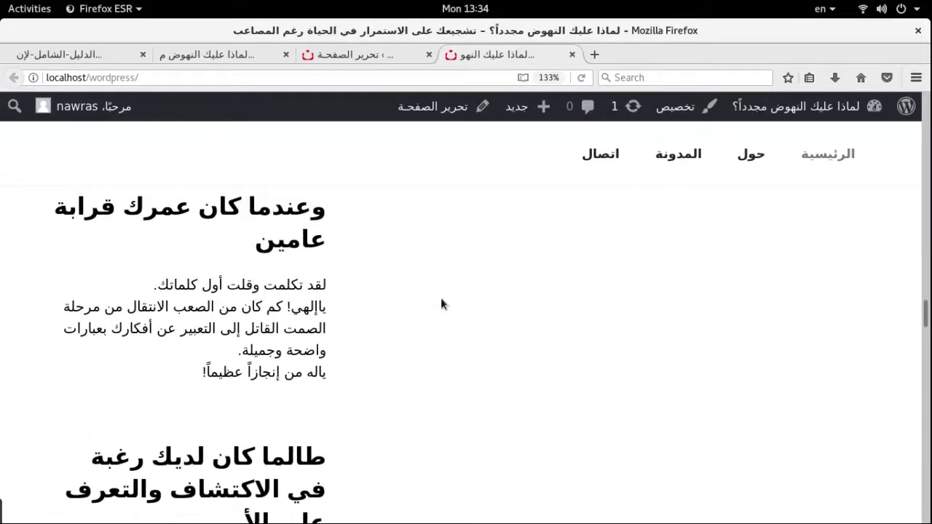